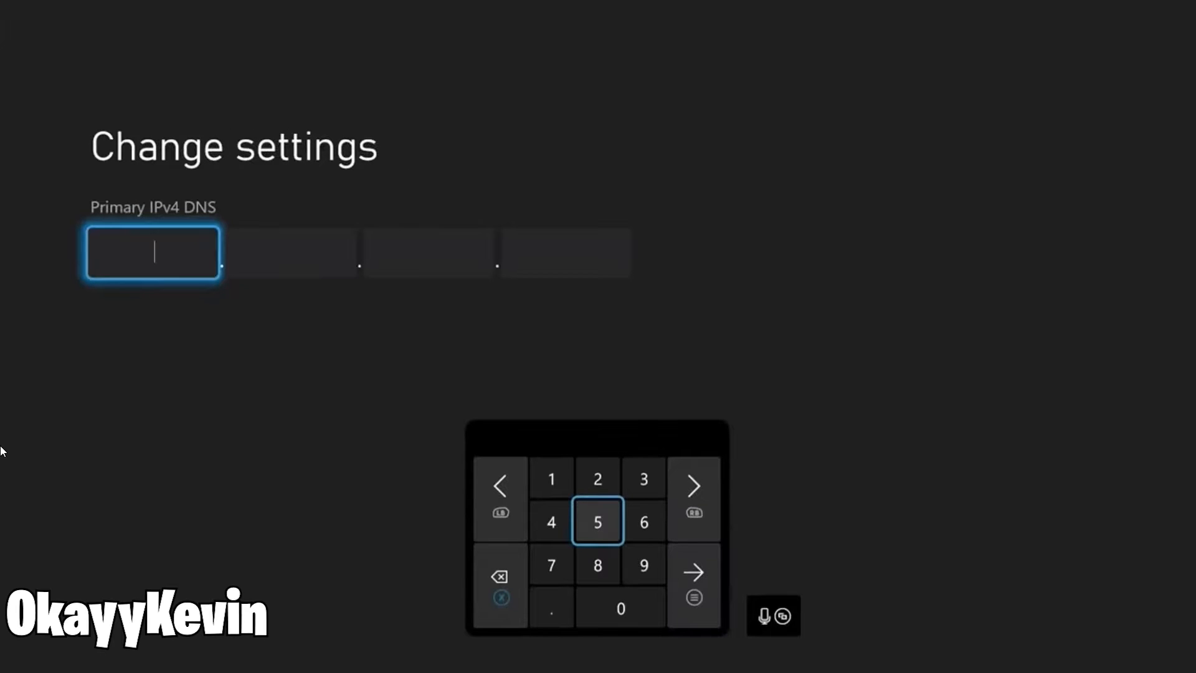
- Enter Google's 8.8.8.8 as the primary IPv4 DNS address and continue to the secondary address
text(8)
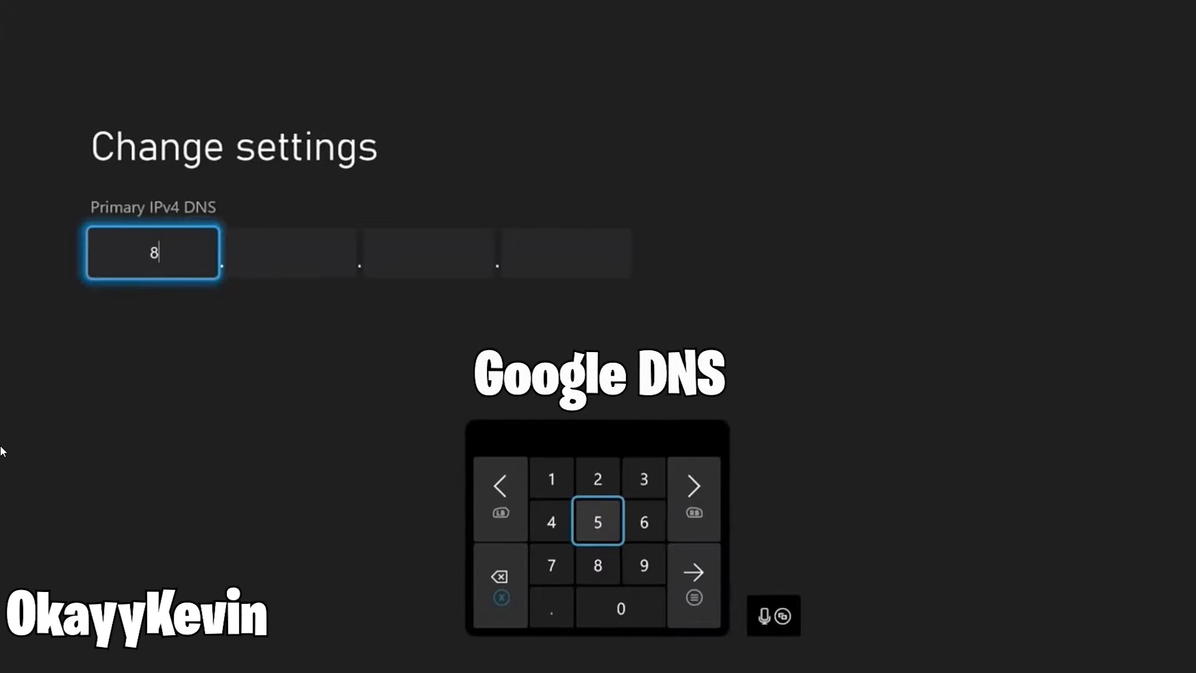
key(Right)
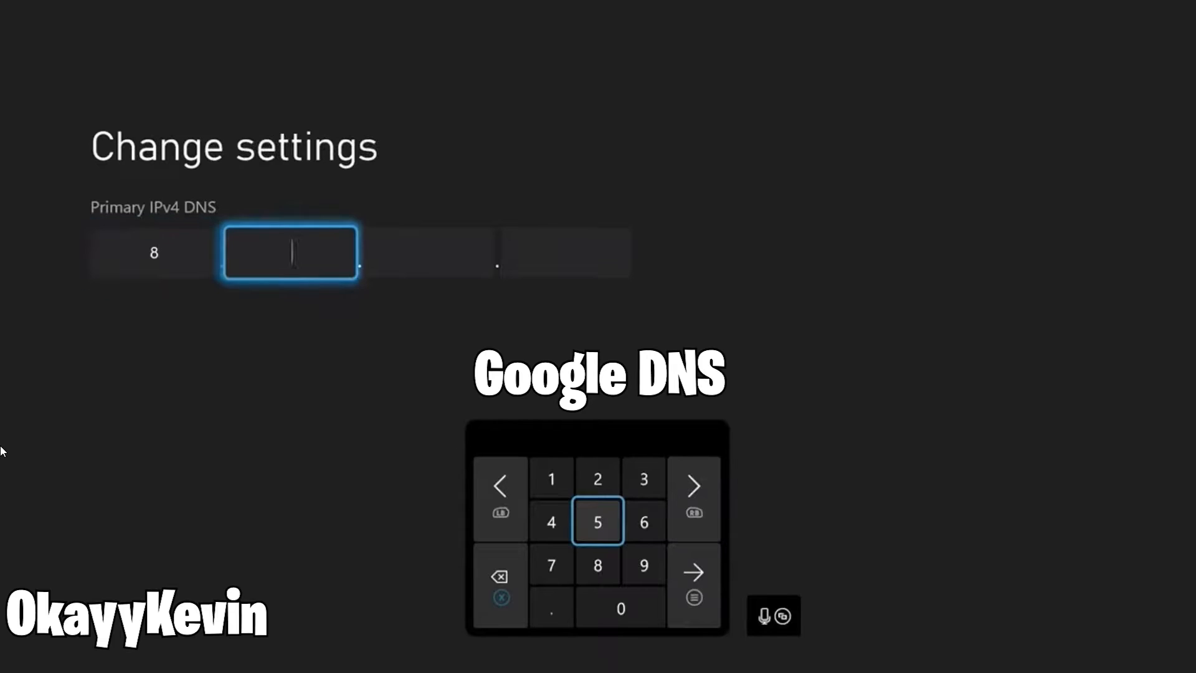
text(8)
key(Right)
key(Right)
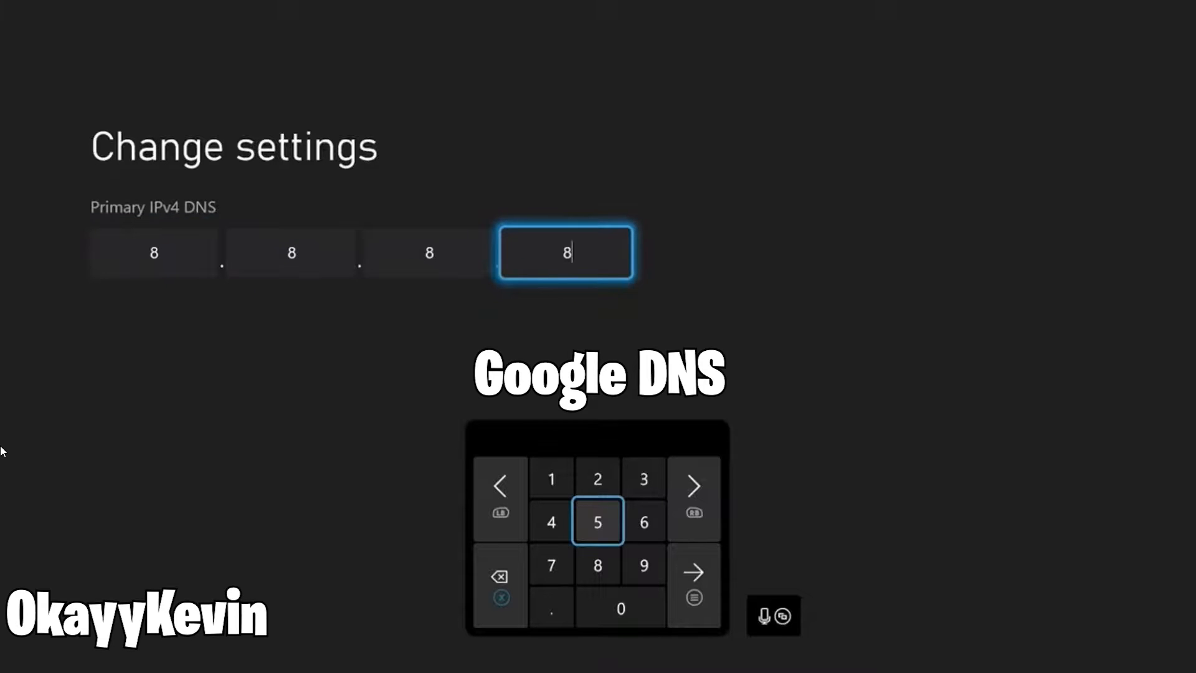
key(Return)
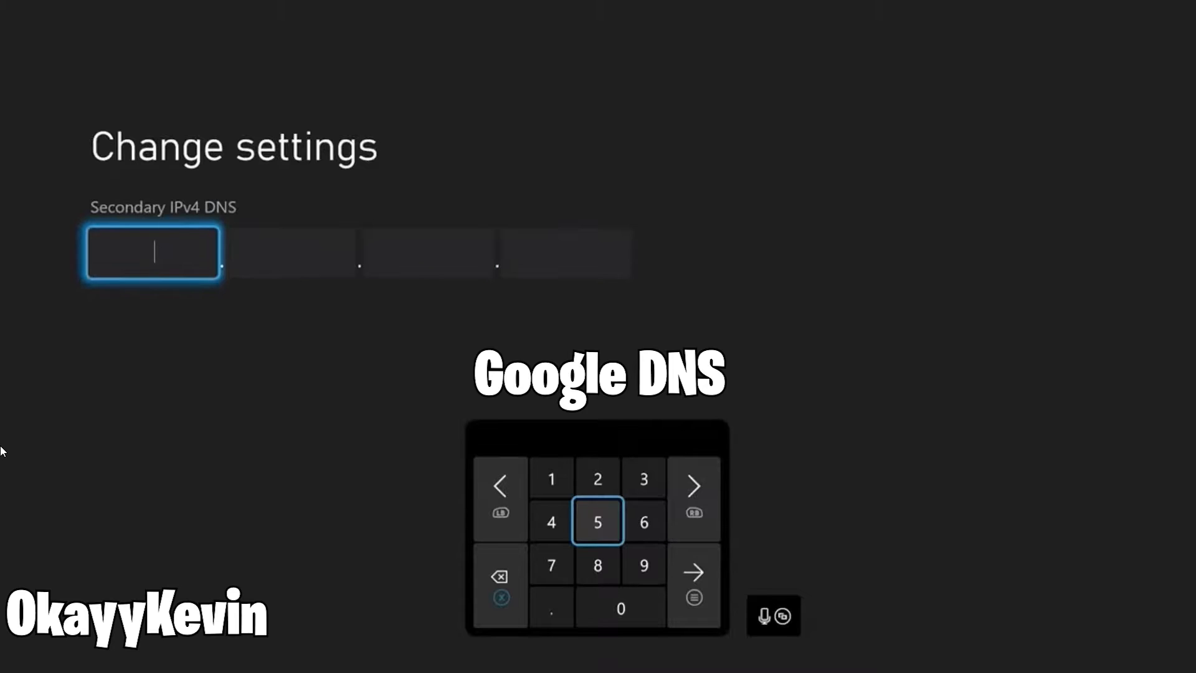
- Enter Google's secondary IPv4 DNS address, with 8.8.4 as its first three parts
key(Right)
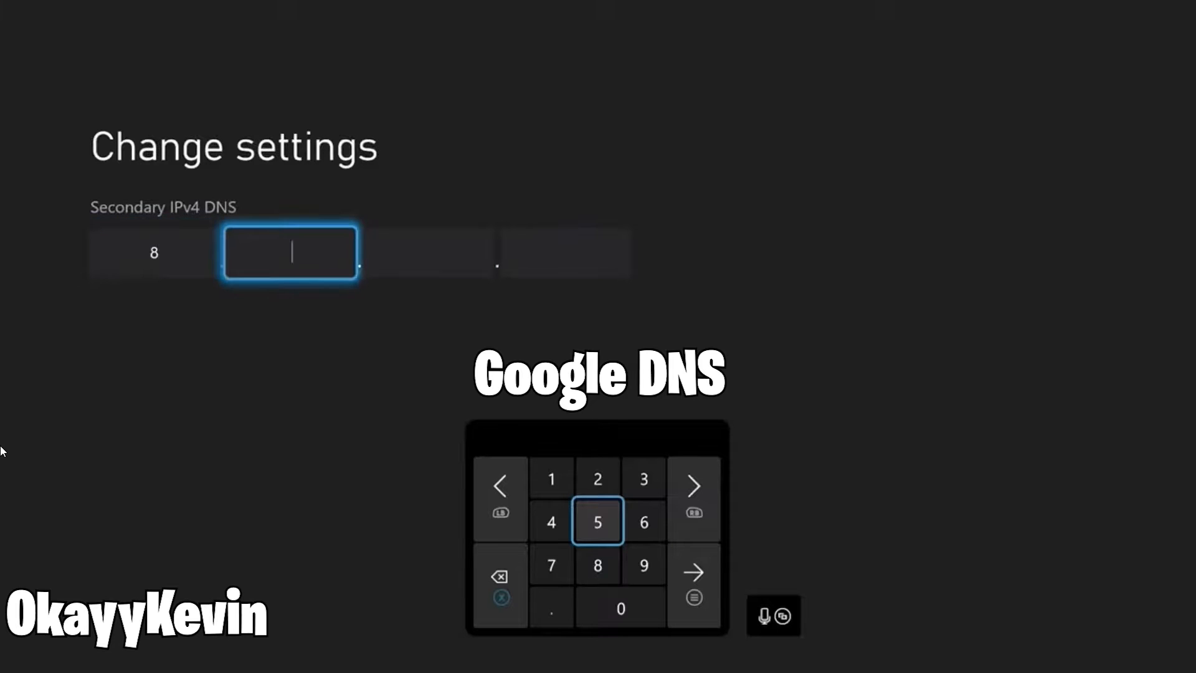
key(Right)
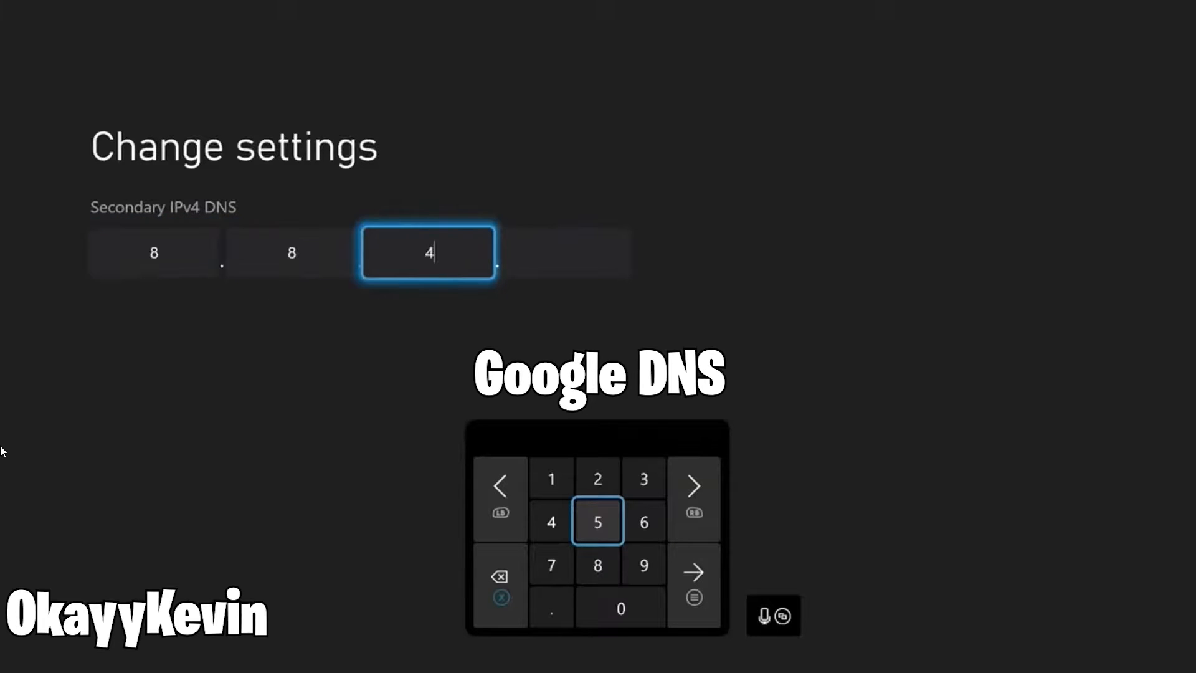
key(Right)
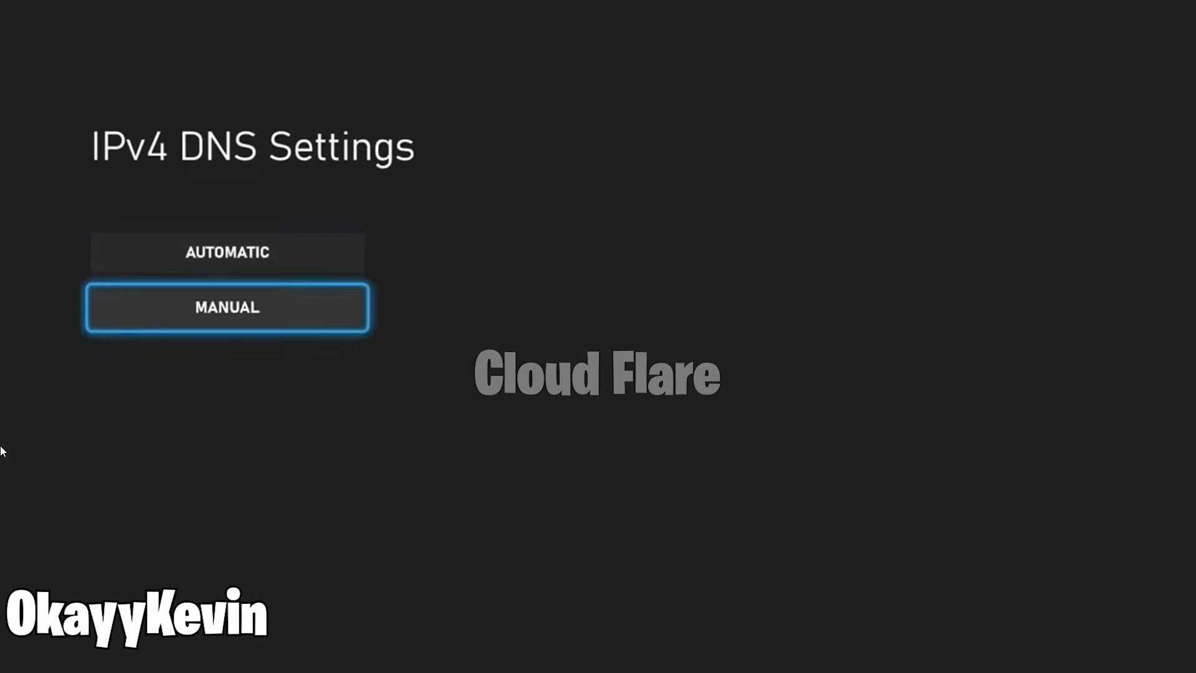
key(Return)
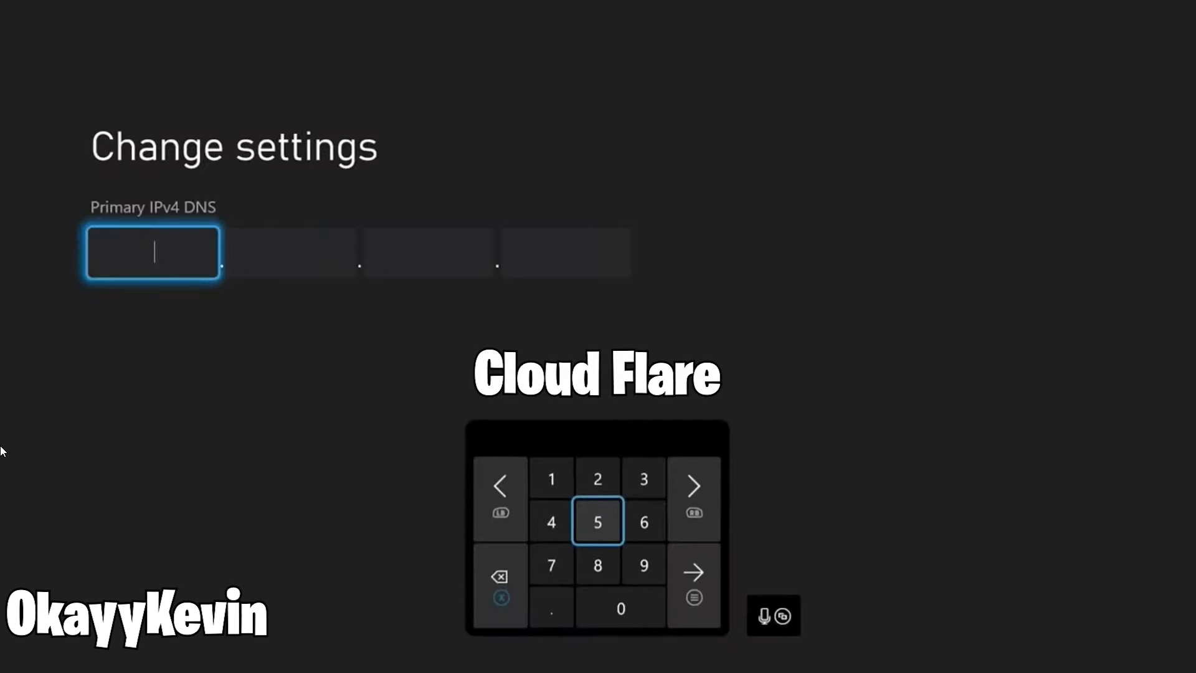
- Set the primary IPv4 DNS to Cloudflare's 1.1.1.1 and continue to the secondary address
text(1)
key(Right)
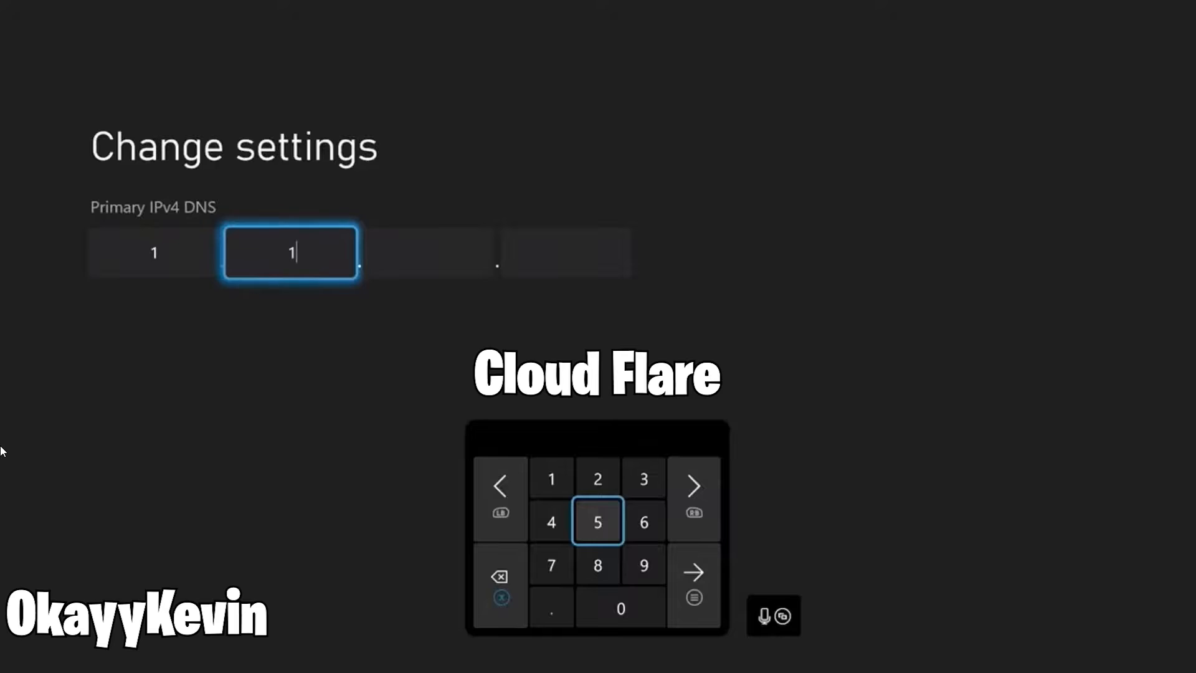
key(Right)
key(Right)
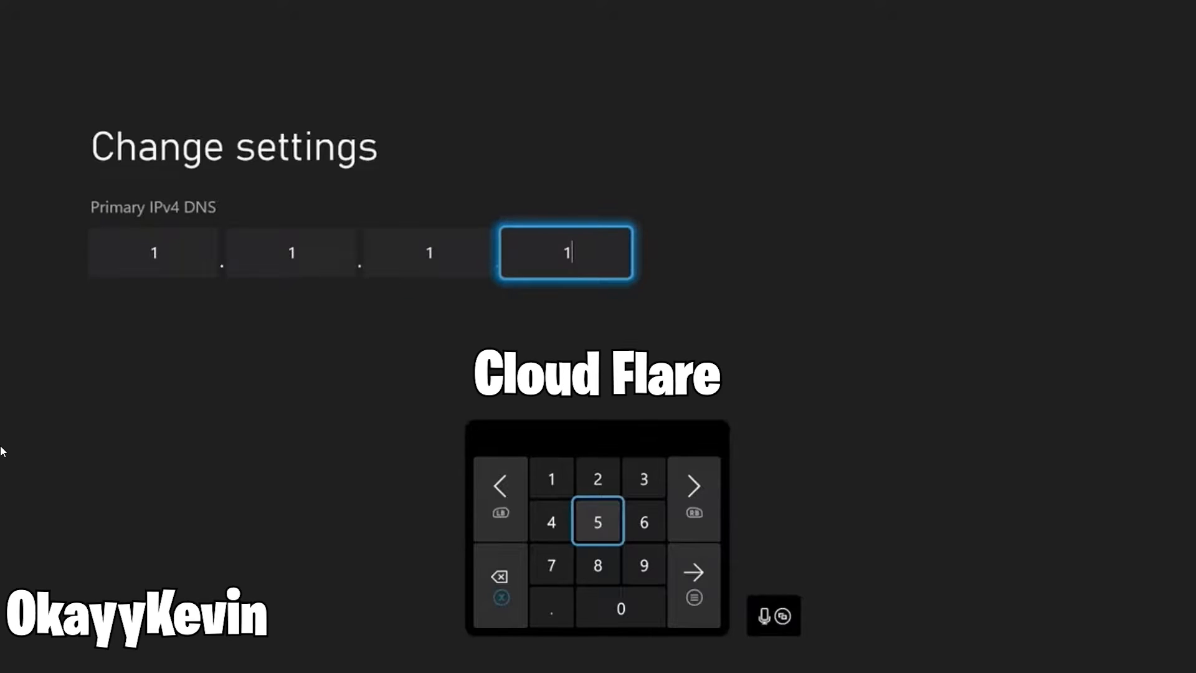
key(Return)
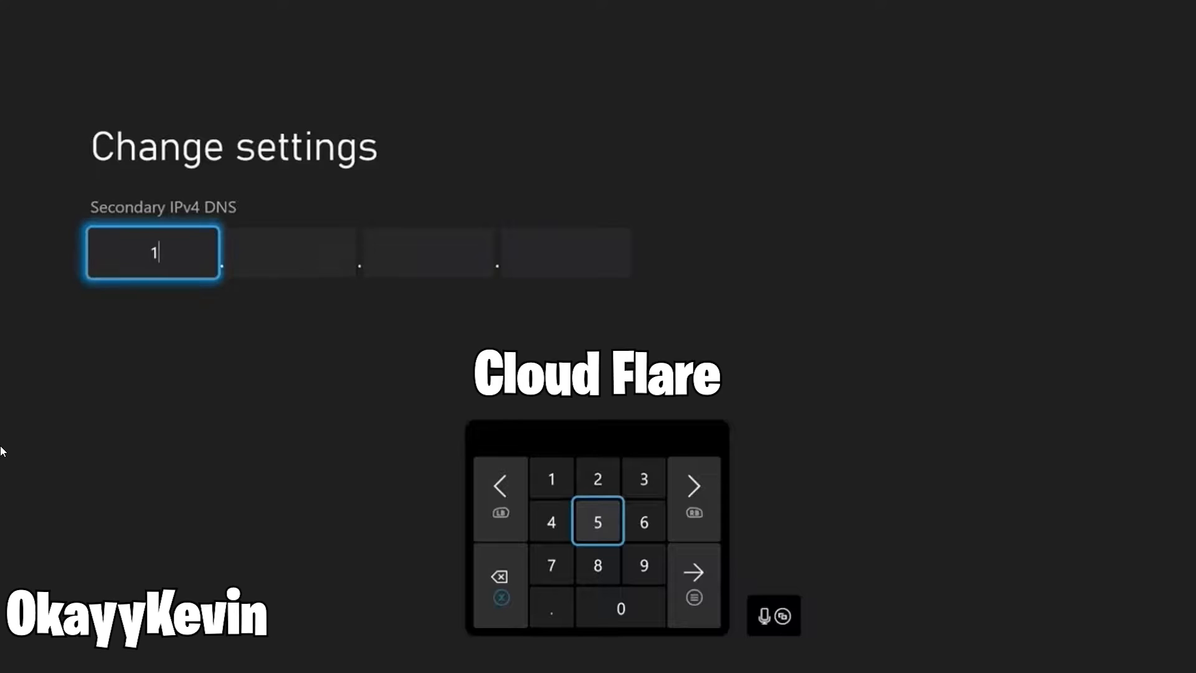
- Set the secondary IPv4 DNS to Cloudflare's 1.0.0.1
key(Right)
text(0)
key(Right)
text(0)
key(Right)
text(1)
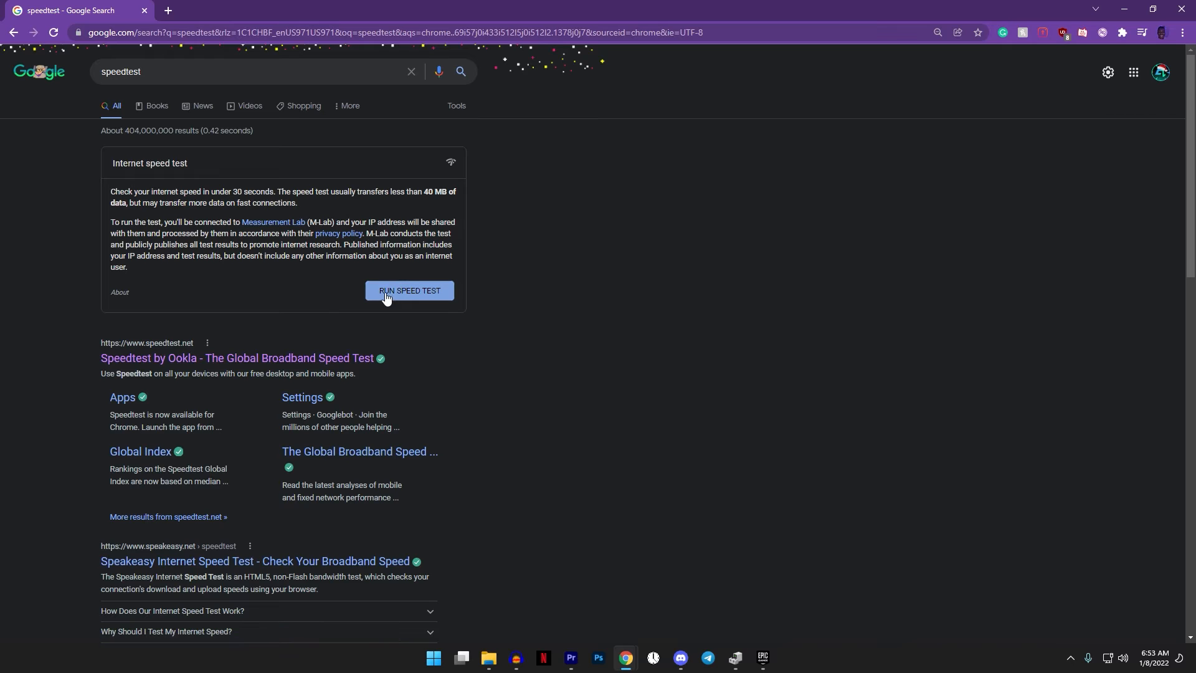
- Run the internet speed test offered in the Google results for "speedtest"
click(386, 290)
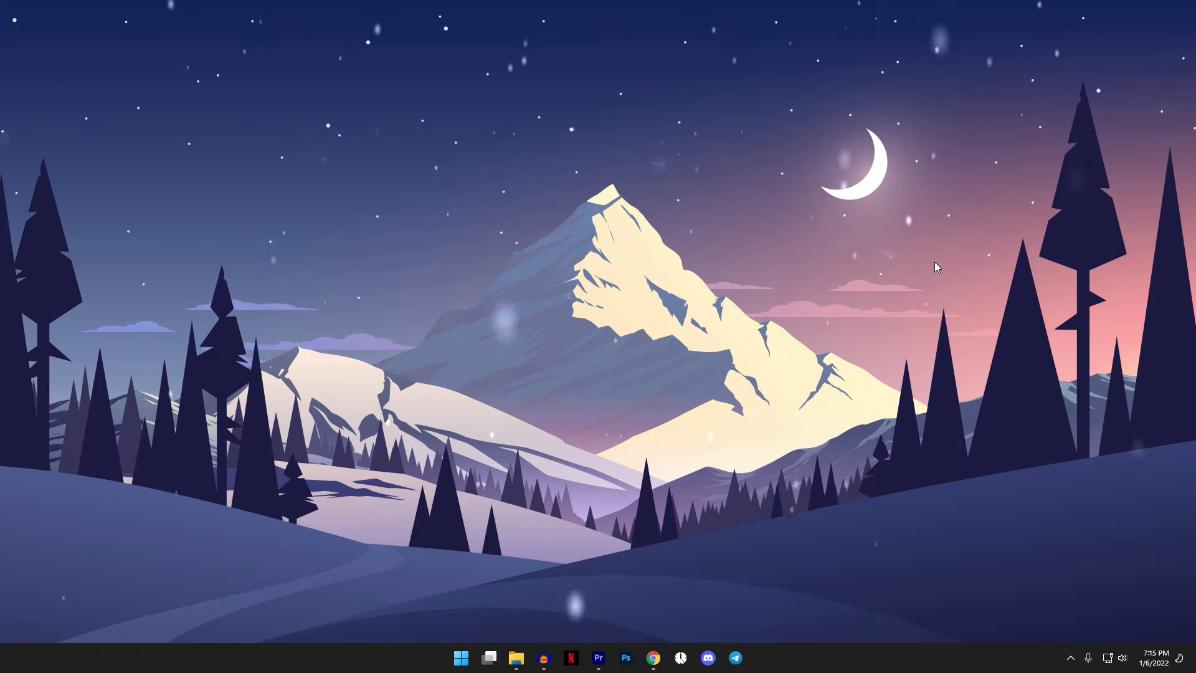
- Find "Create a restore point" through Windows search, open it, and move the System Properties window toward the middle of the desktop
key(super)
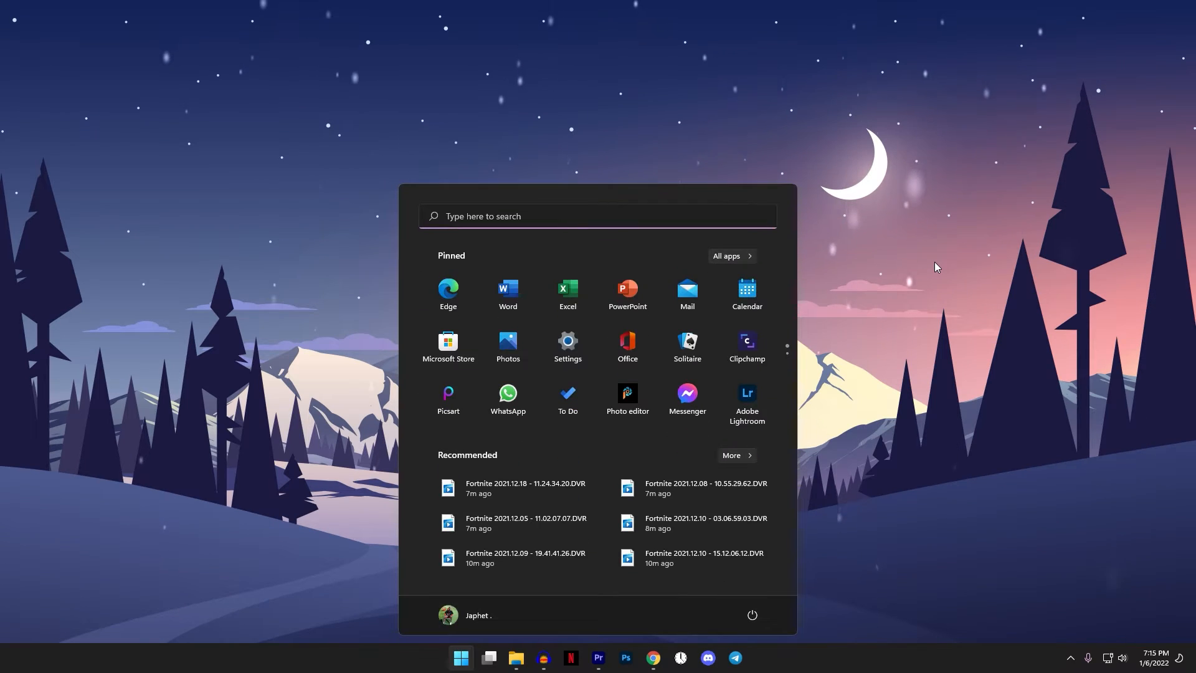
text(create a restore point)
text(es)
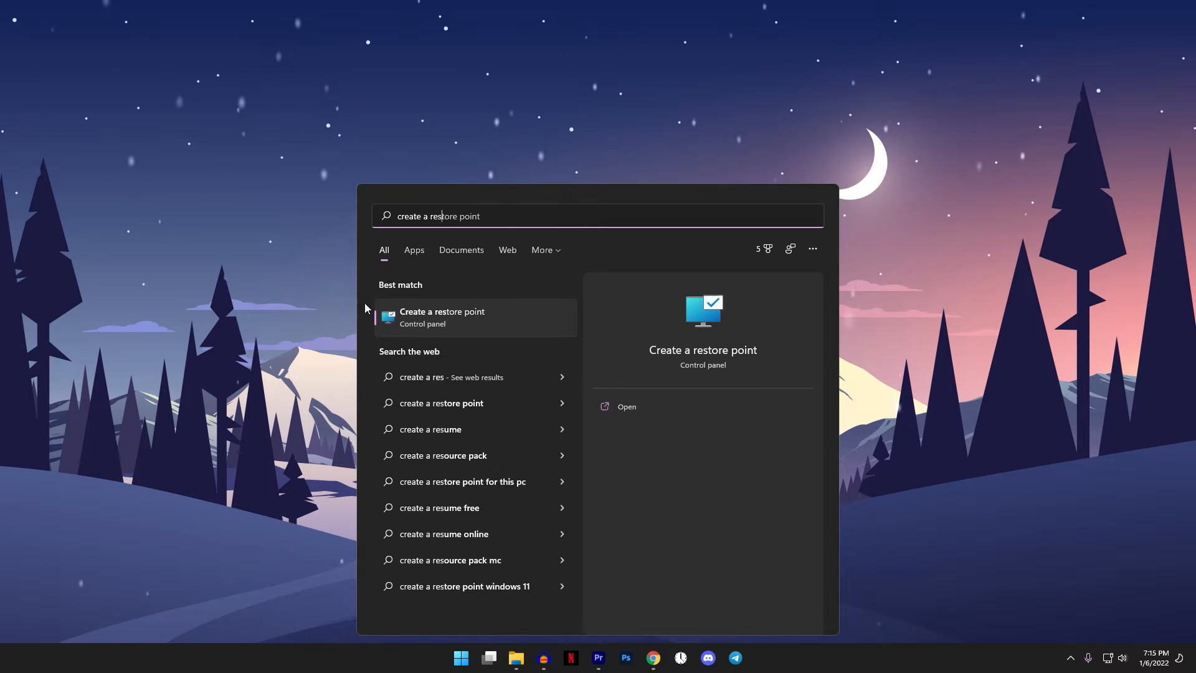
click(427, 318)
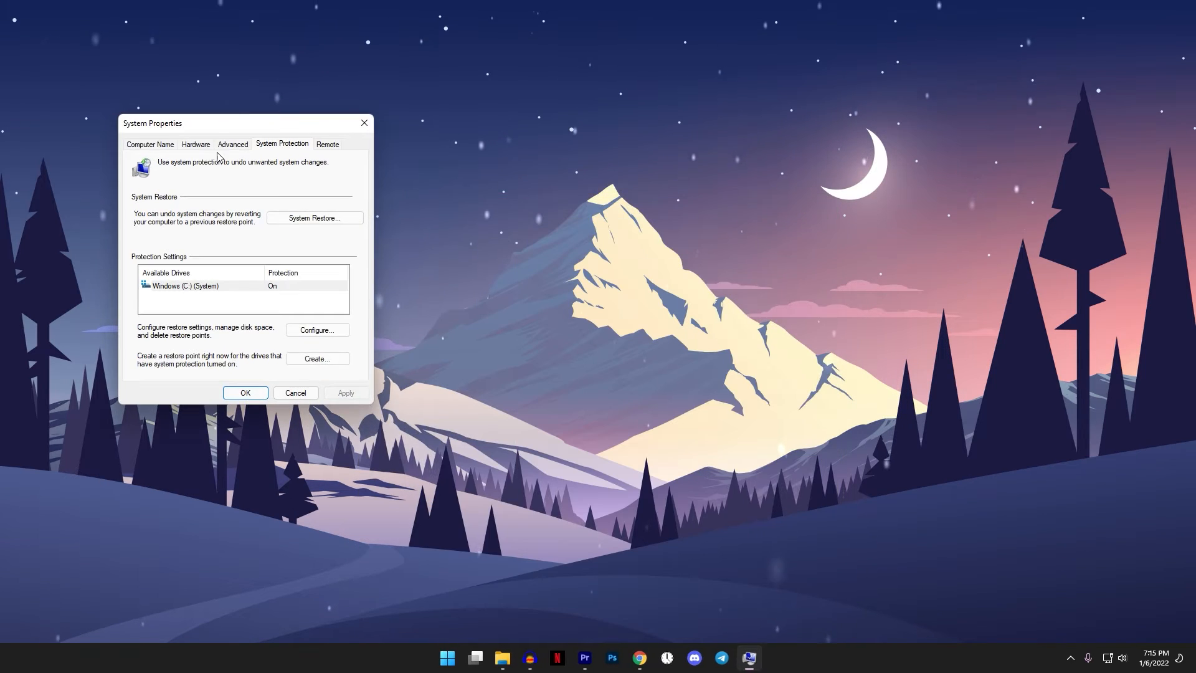
drag(262, 123, 560, 151)
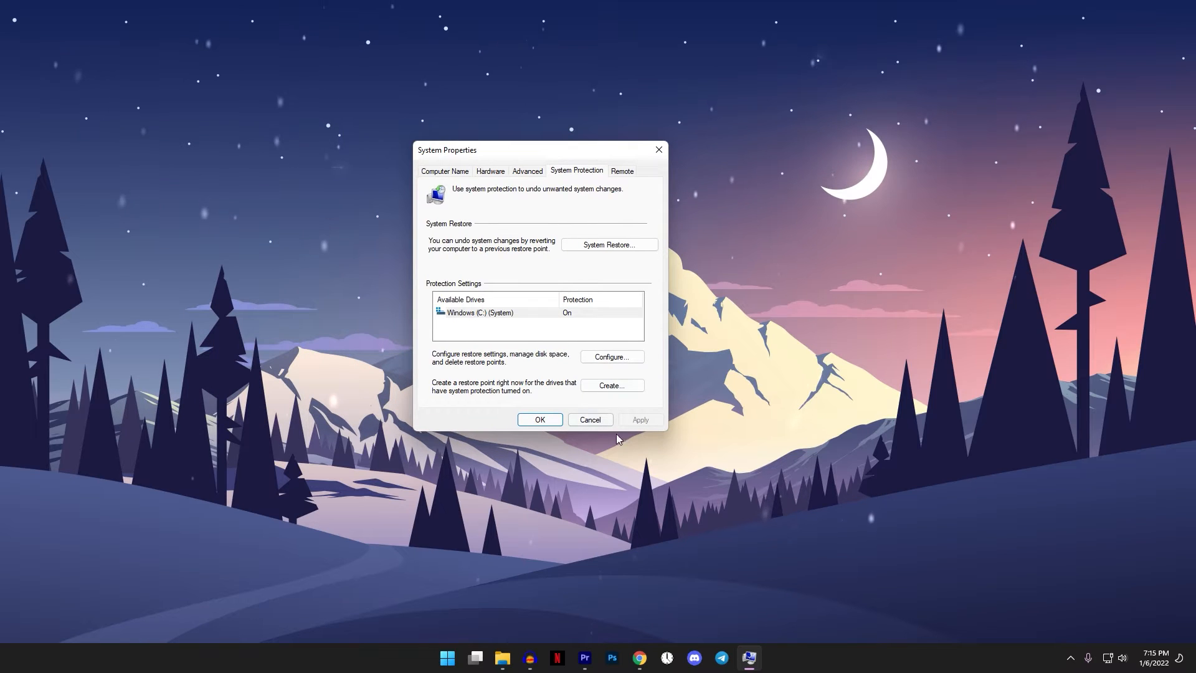
- Create a restore point described as "Lower Ping" and close System Properties
click(612, 385)
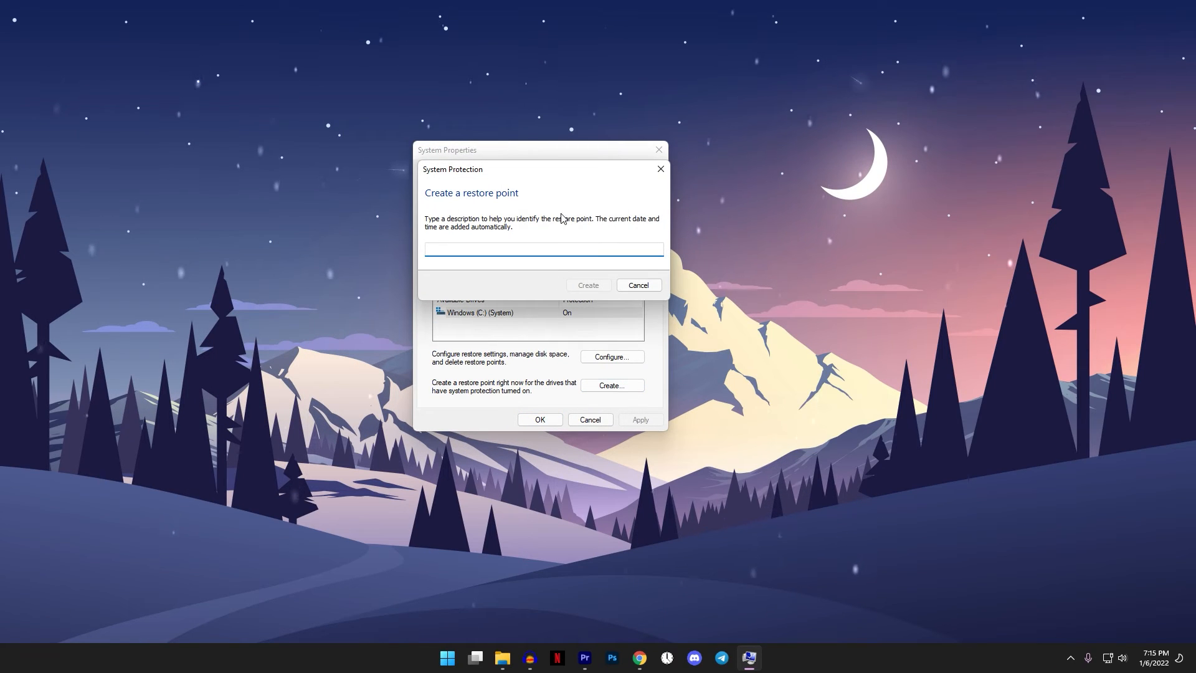
text(Lowe)
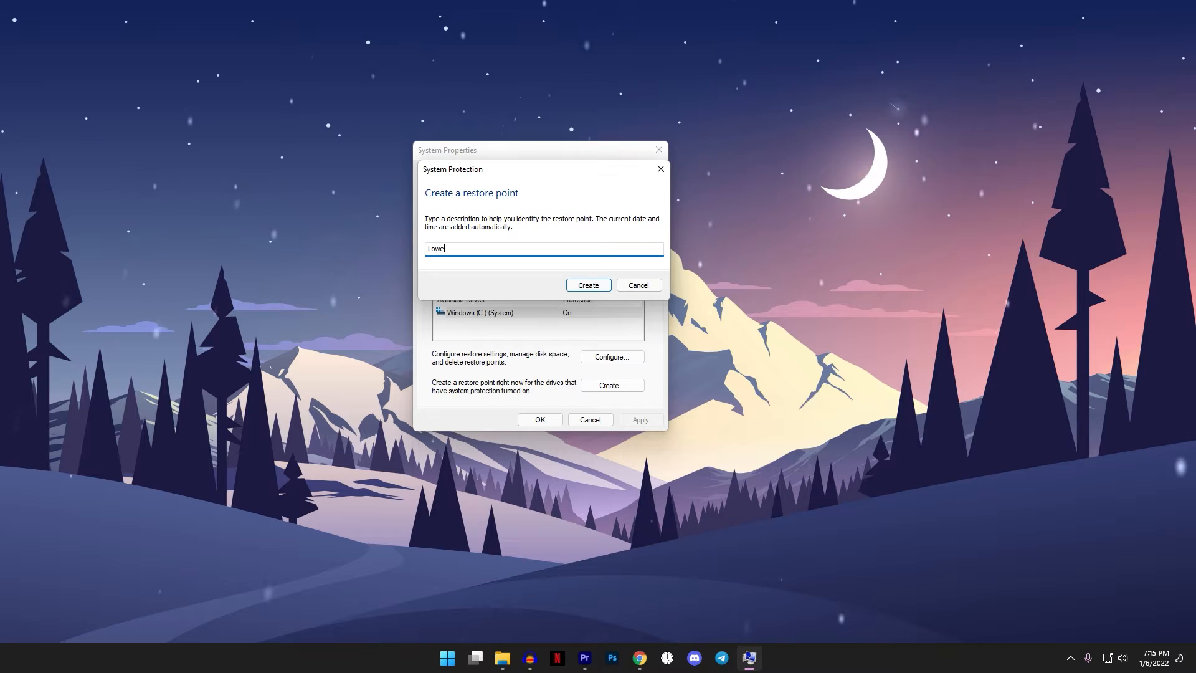
text(r Pio)
text(n)
key(BackSpace)
key(BackSpace)
text(ng)
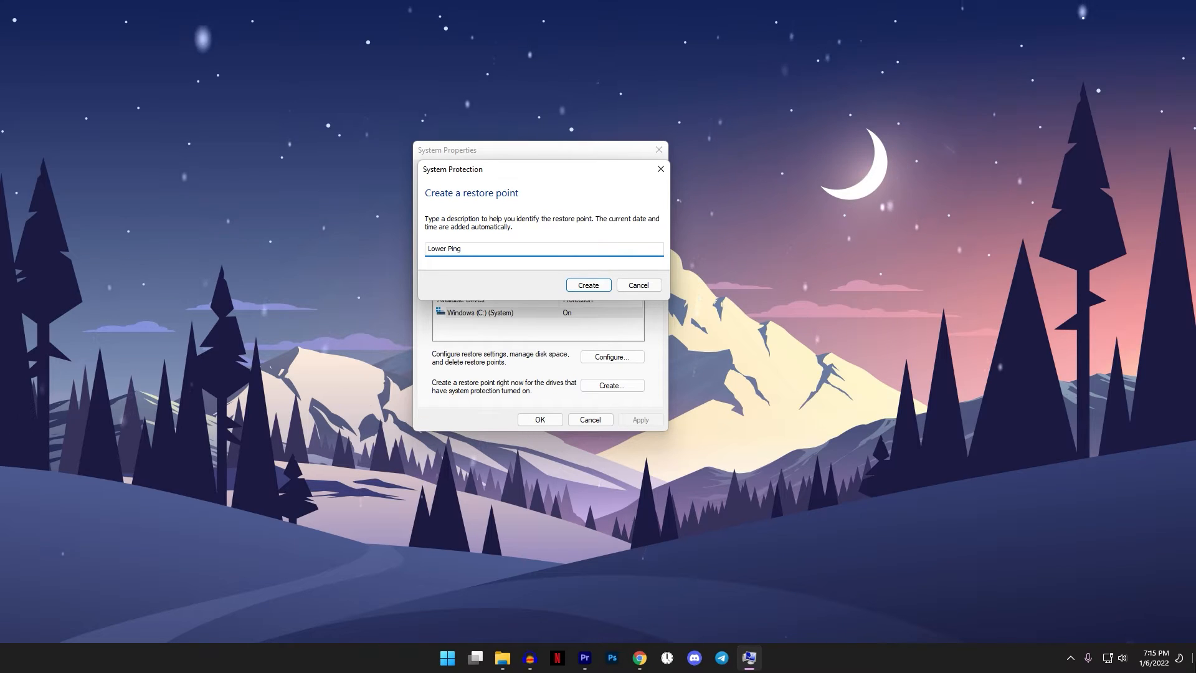
click(609, 286)
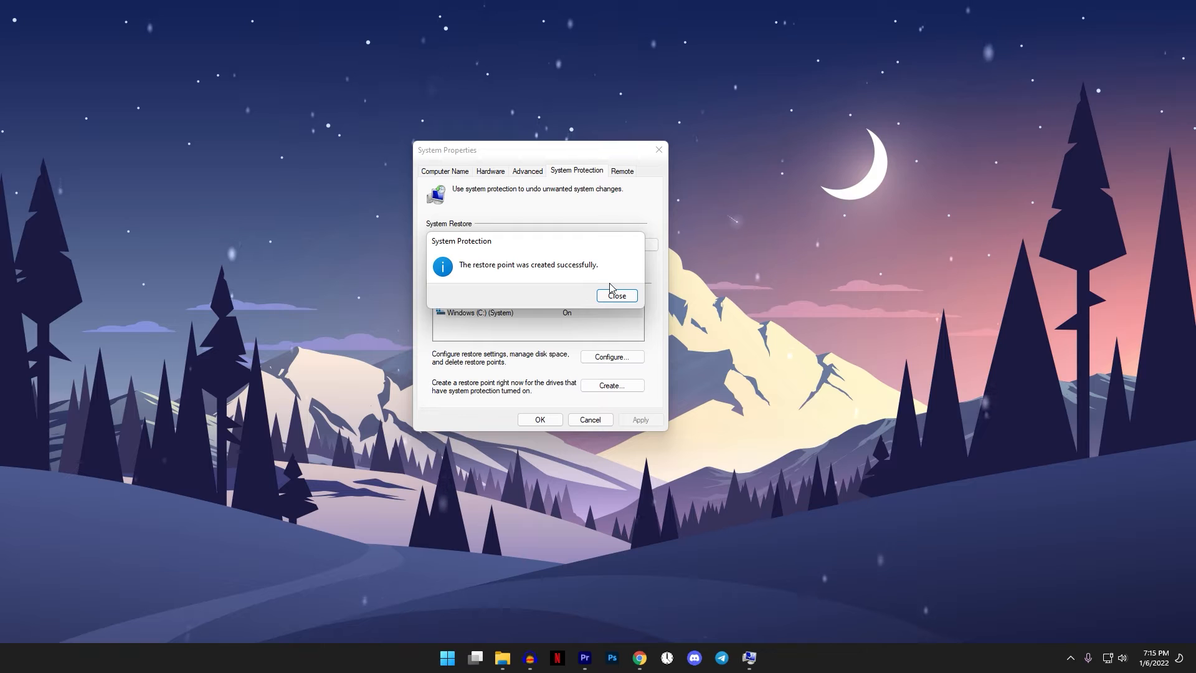
click(615, 295)
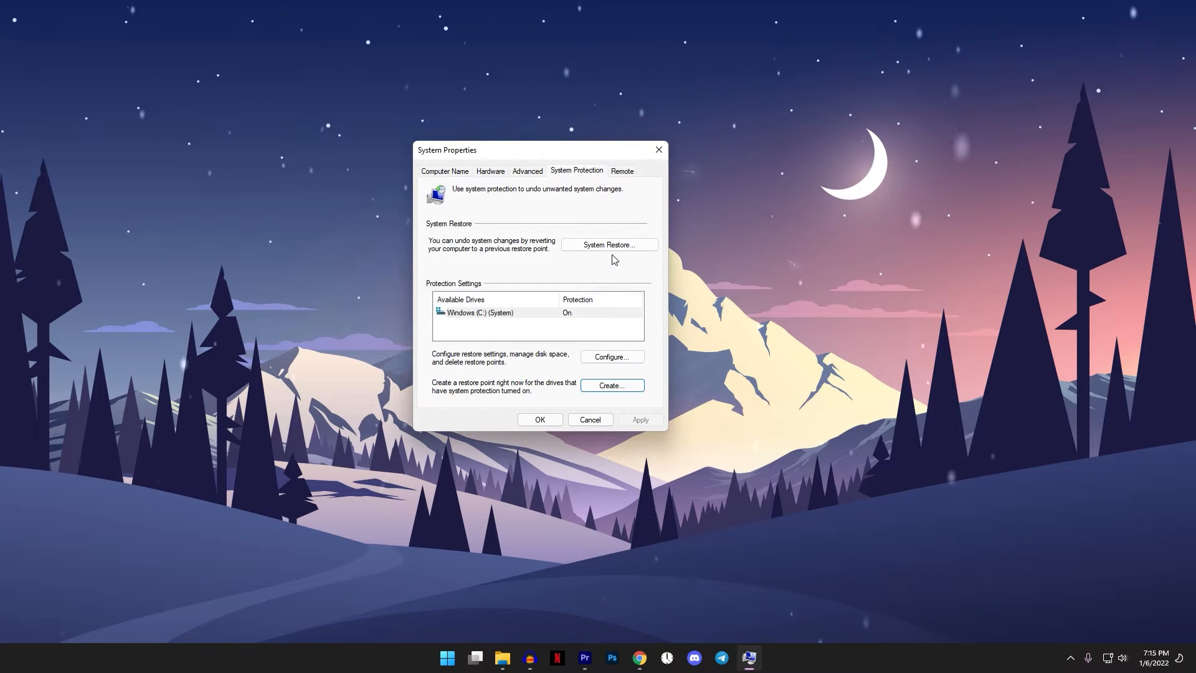
click(660, 154)
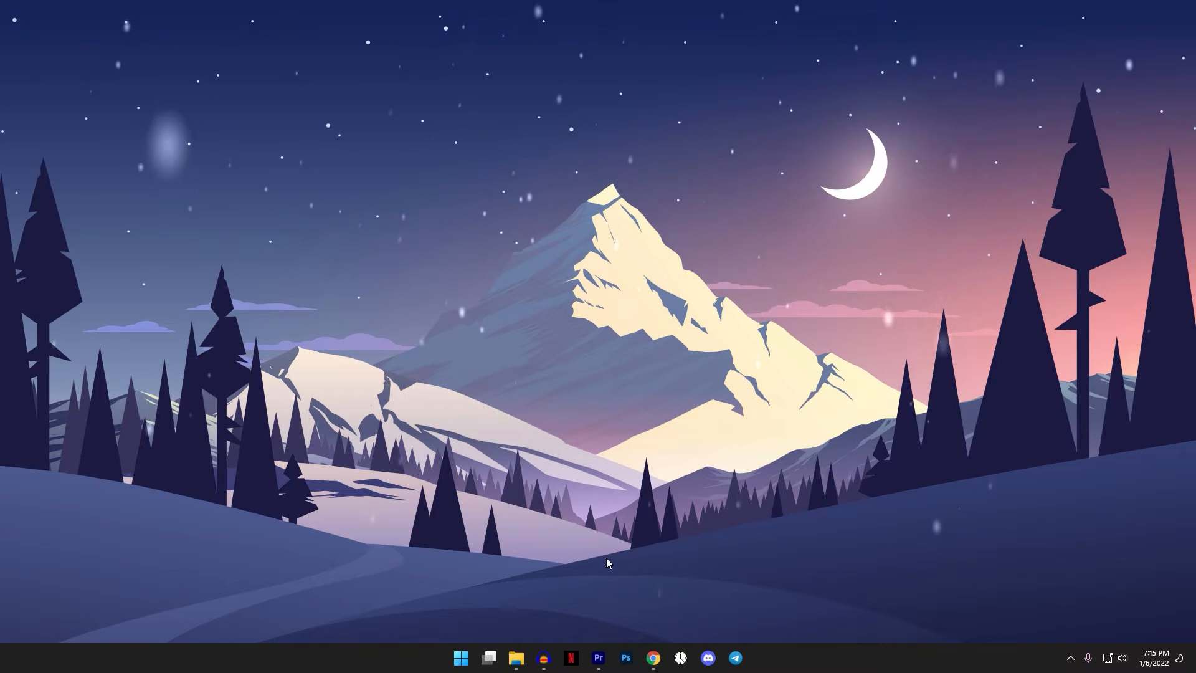
- Search Windows for "delivery" and open Delivery Optimization Advanced Settings
key(super)
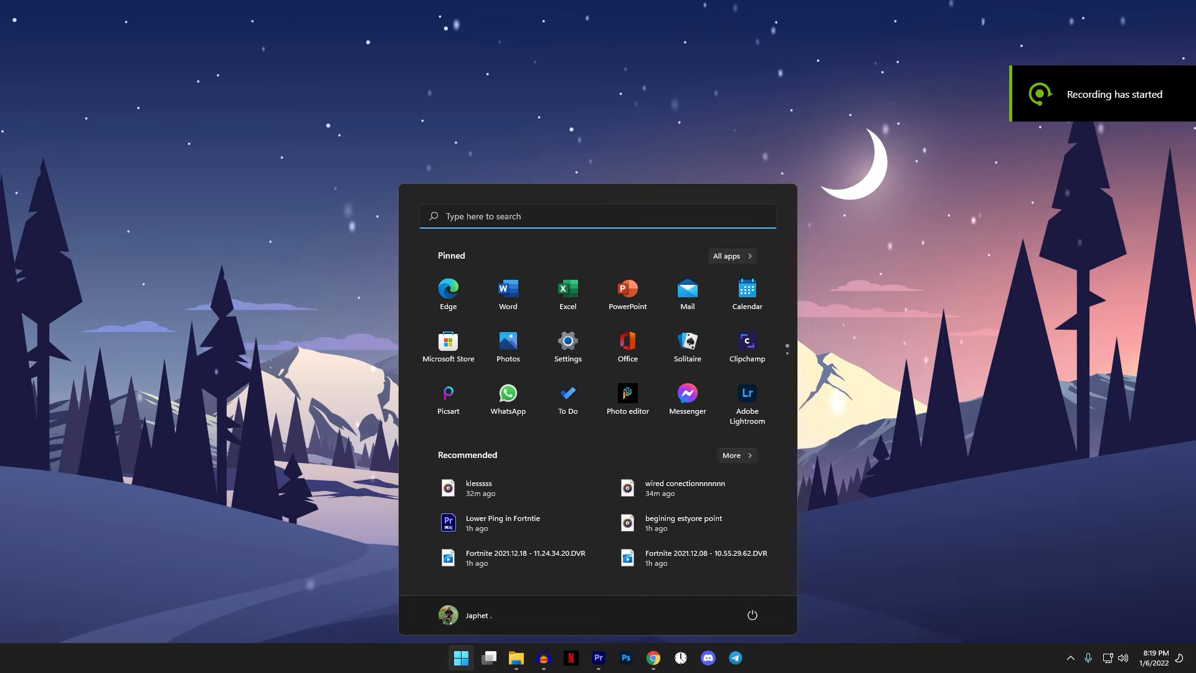
text(d)
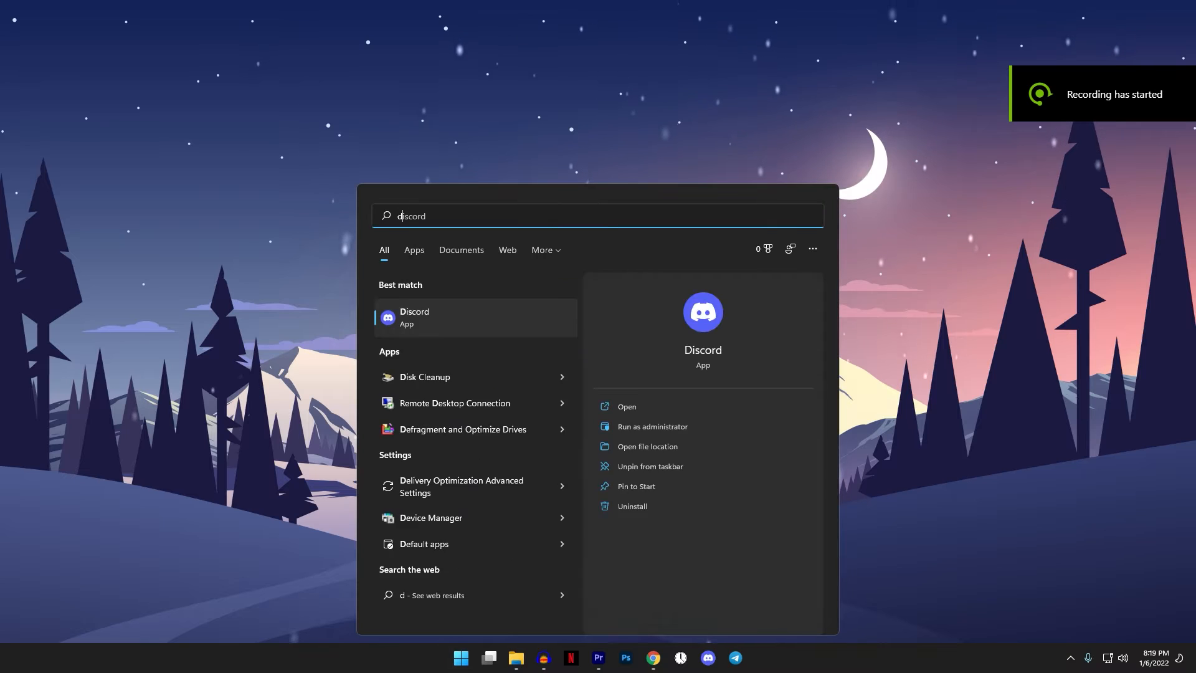
text(eliver)
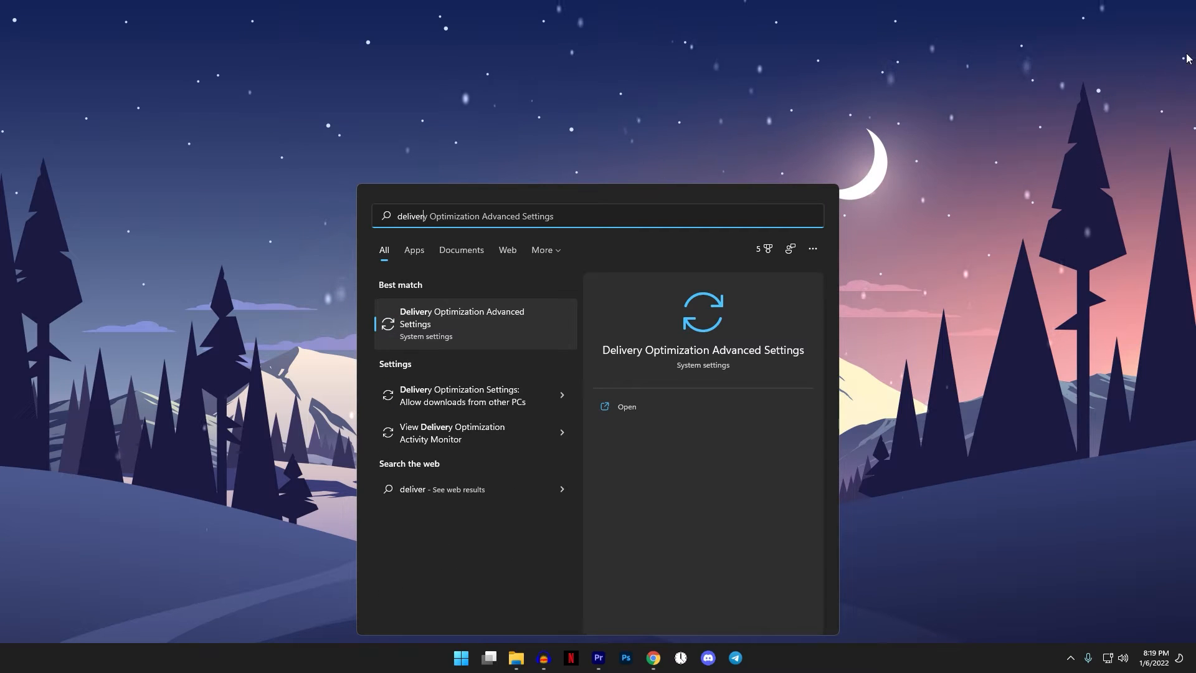
click(475, 310)
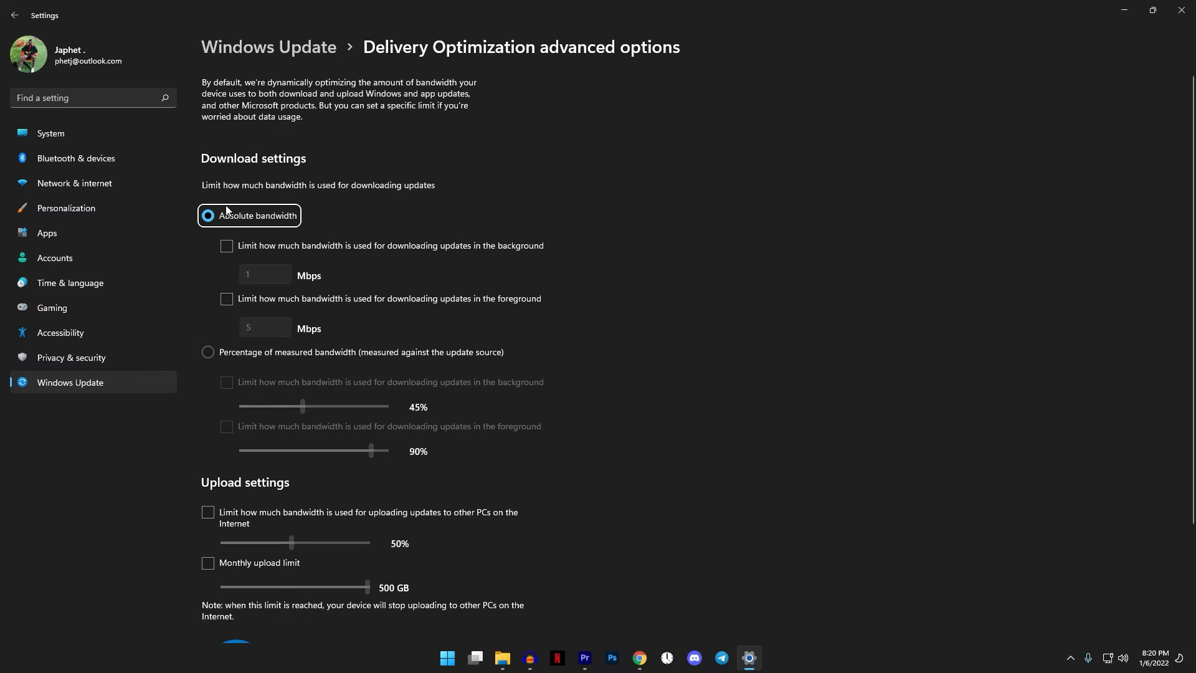
- Limit background and foreground update downloads to 5% of measured bandwidth, uploads to 5%, and monthly uploads to 5 GB
click(209, 349)
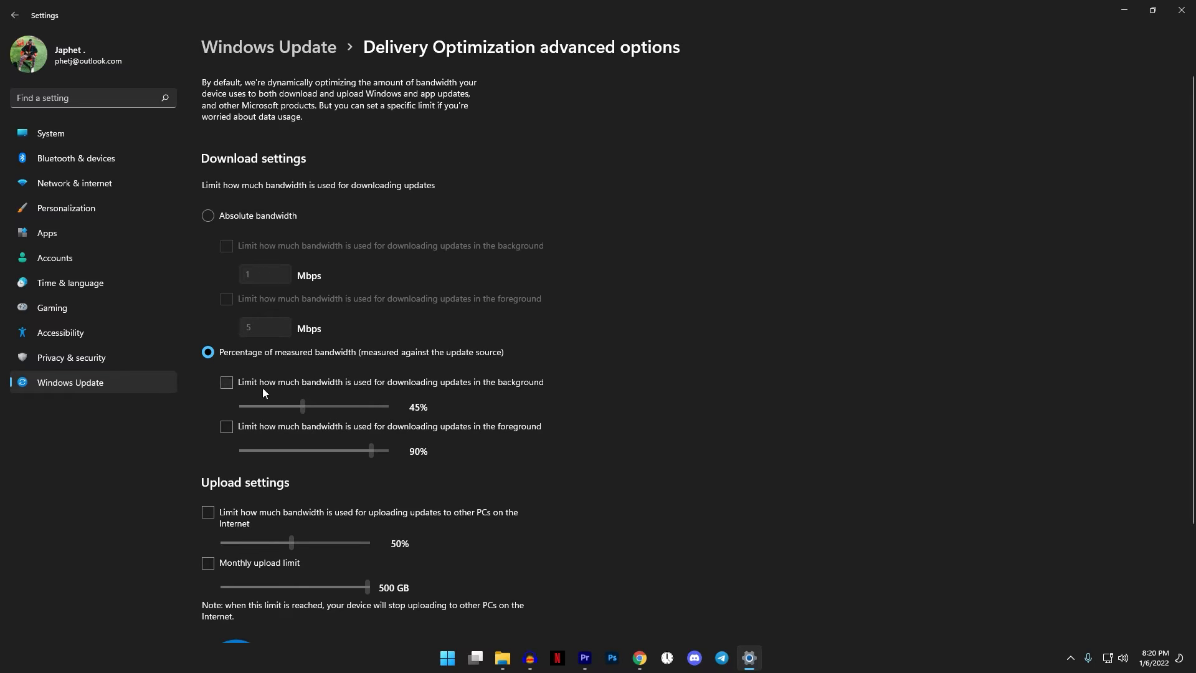
click(228, 381)
click(291, 426)
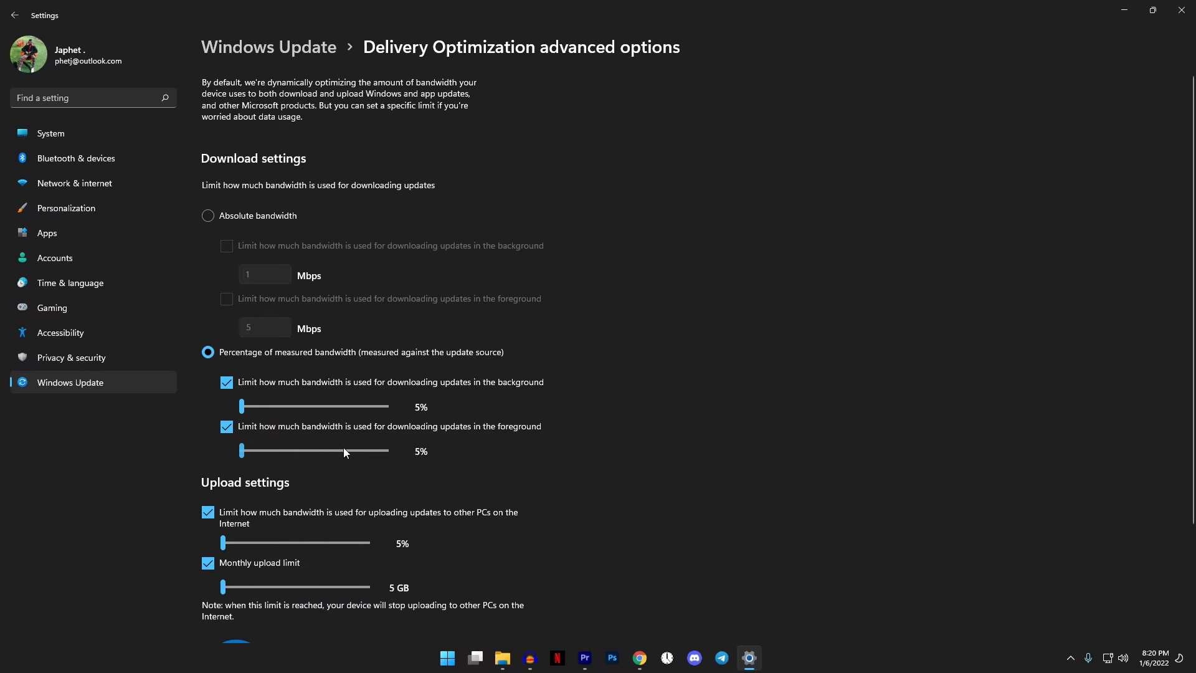
scroll(343, 447, down, 3)
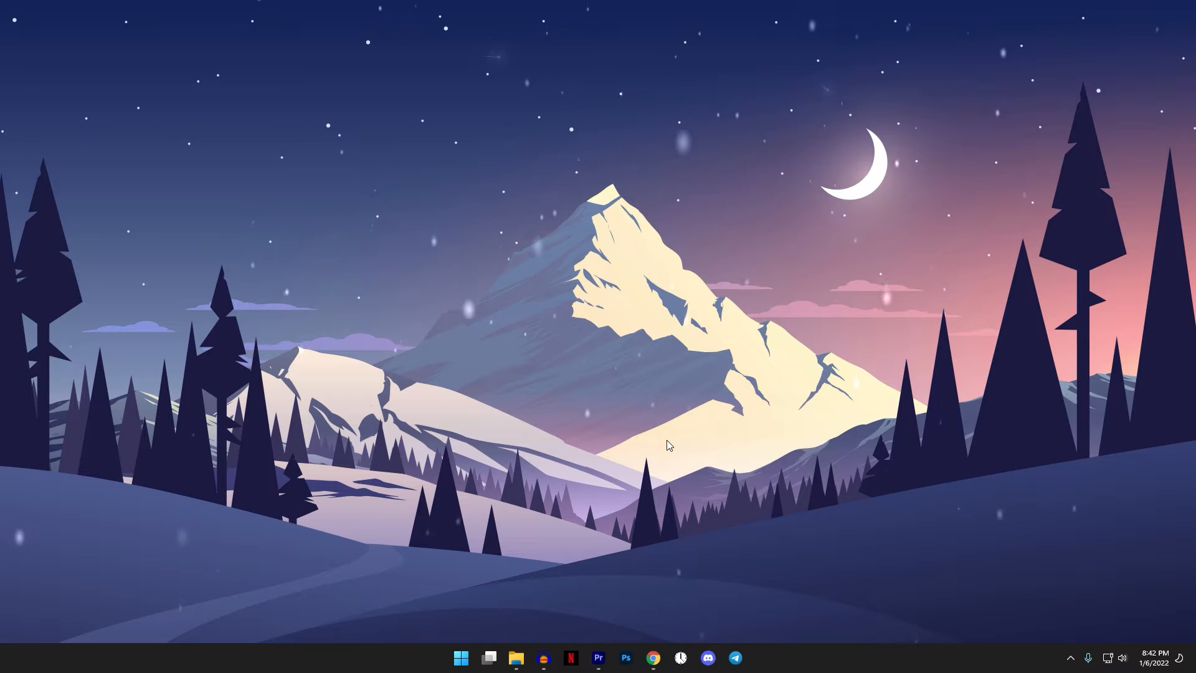
- Open Device Manager through Windows search, move its window toward the middle of the desktop, and expand the Network adapters category
key(super)
text(de)
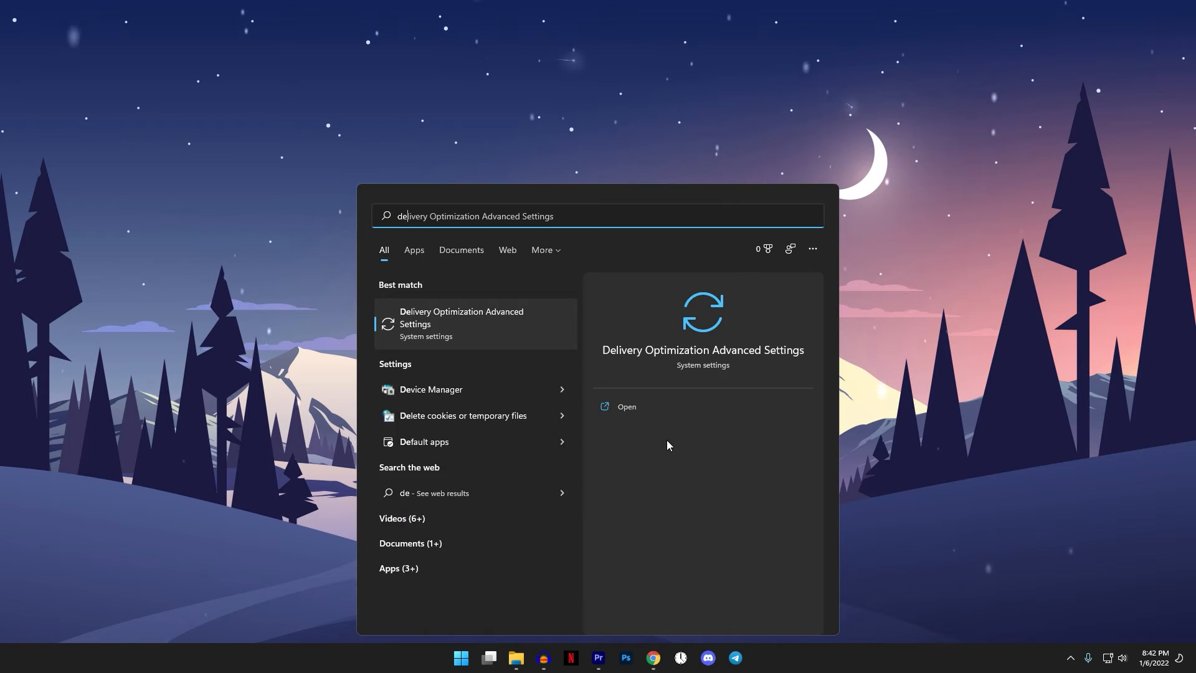
text(vice ma)
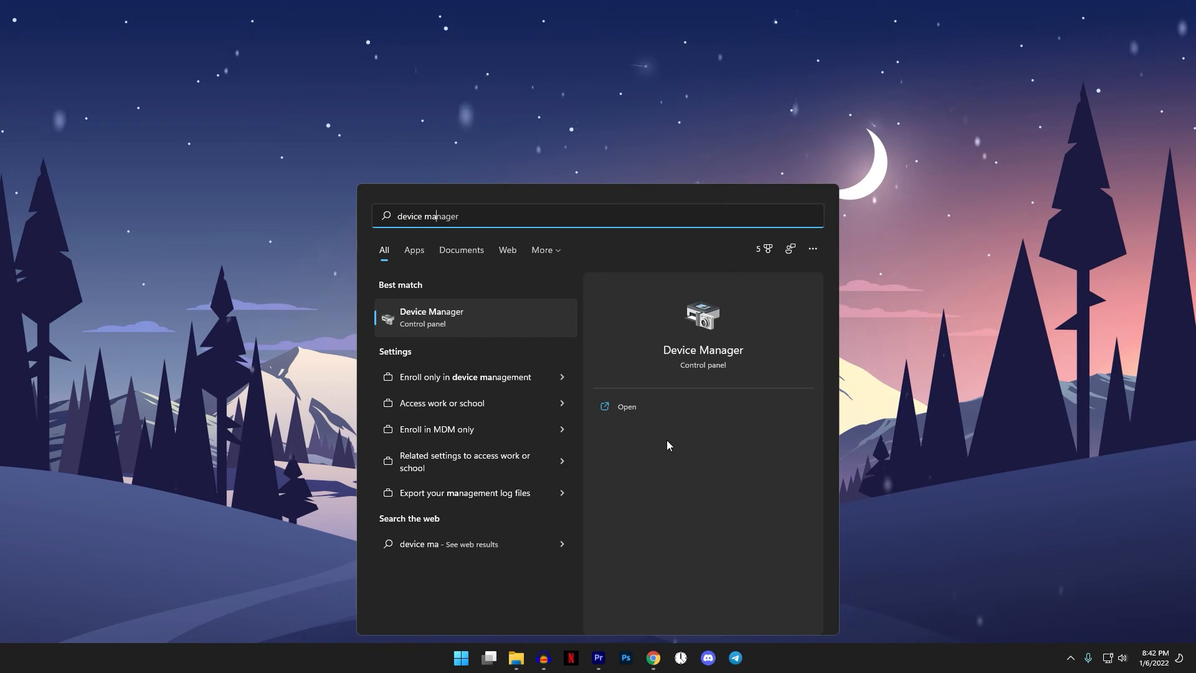
text(nager)
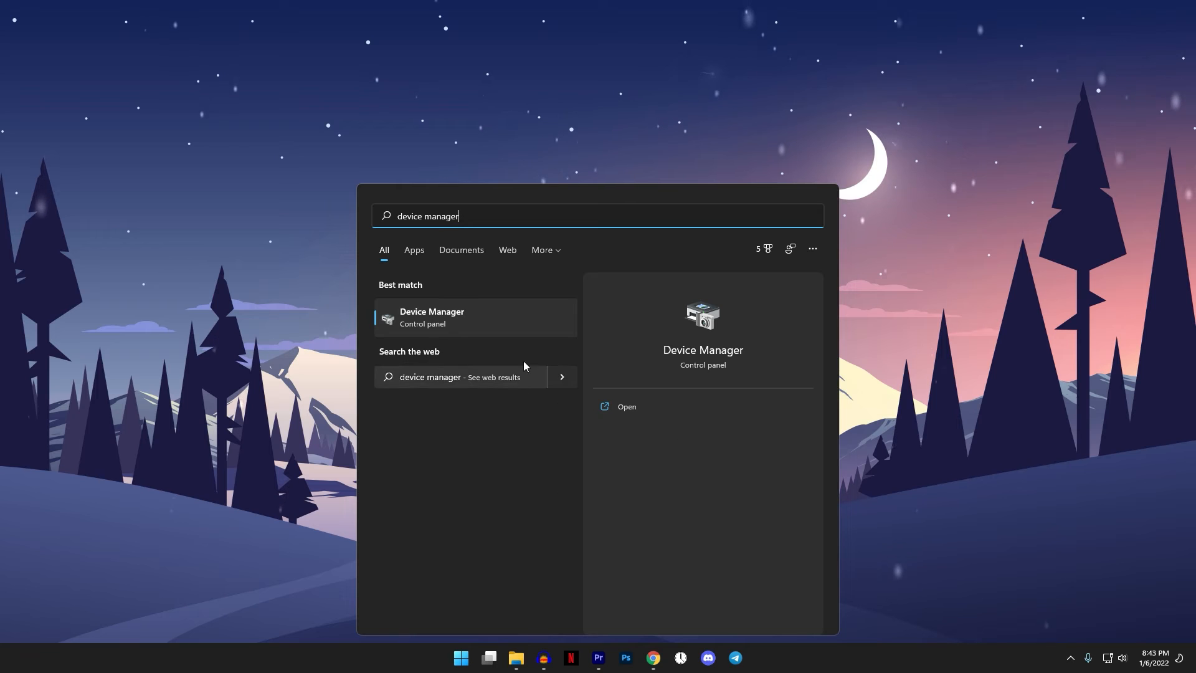
click(515, 311)
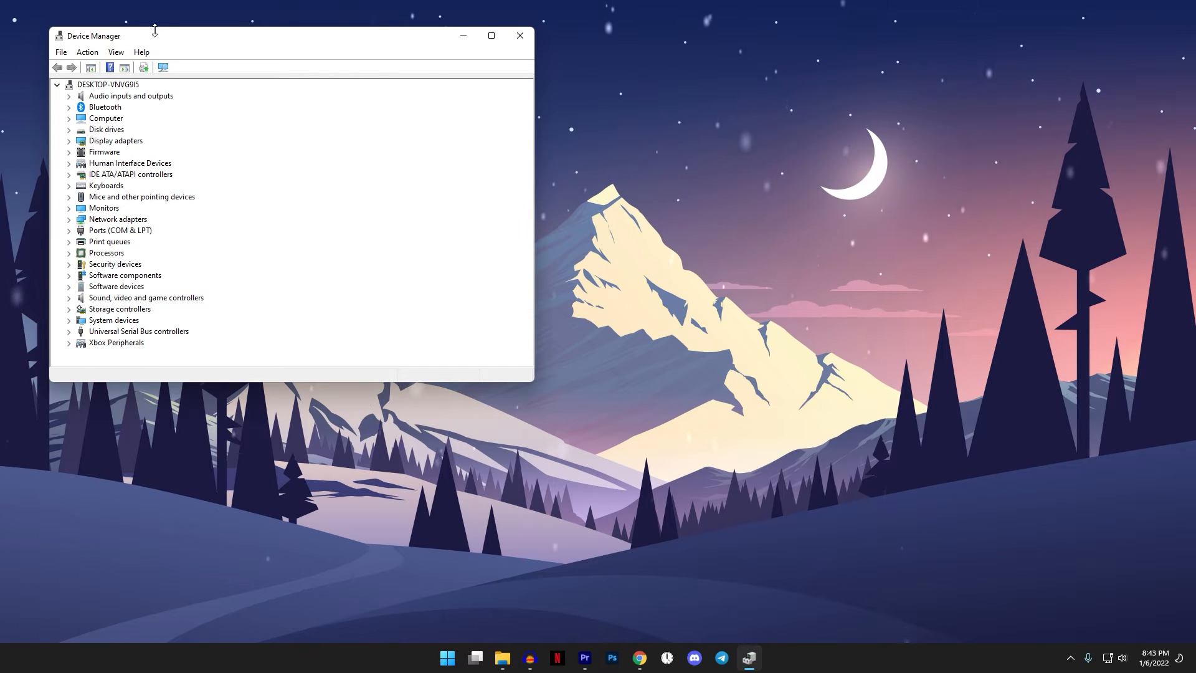
drag(172, 42, 500, 94)
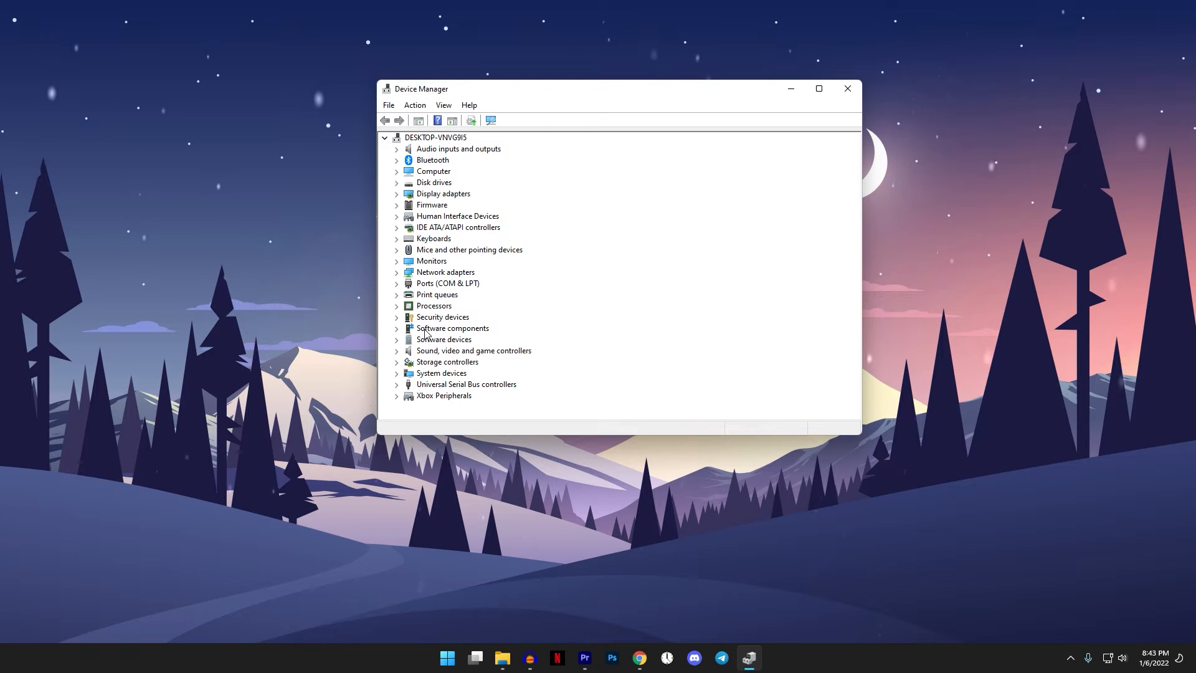
click(397, 273)
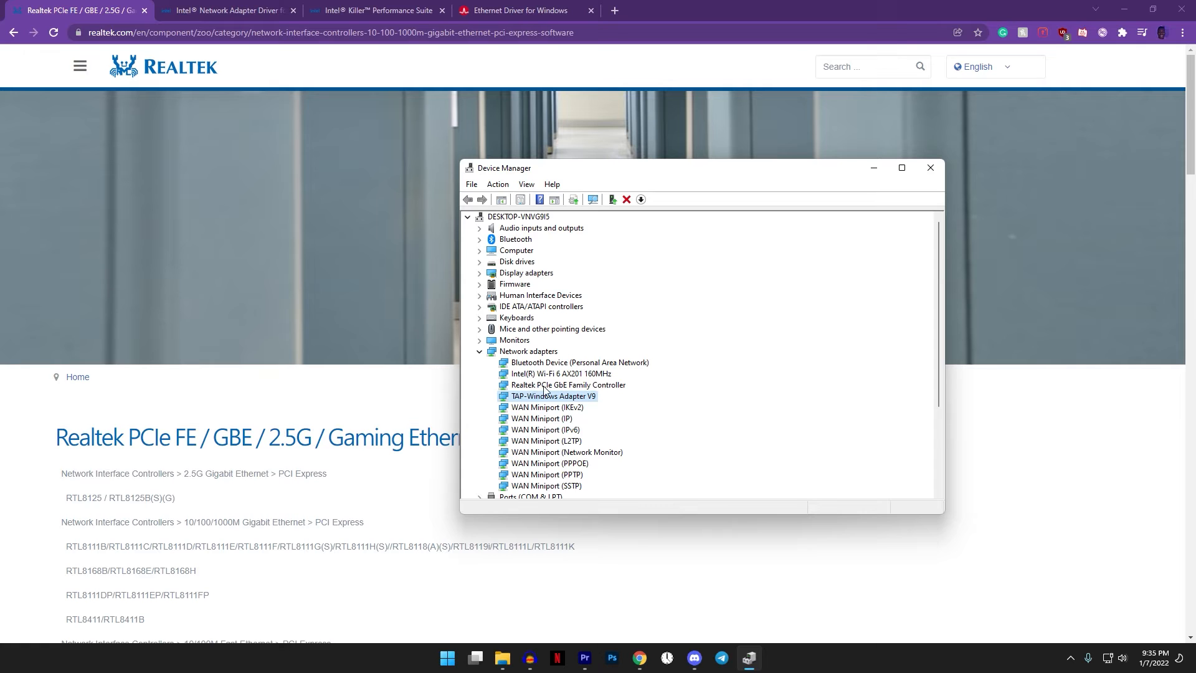
- Look through the Intel, Intel Killer and Broadcom driver download pages in the browser, then return to the Realtek page
click(218, 6)
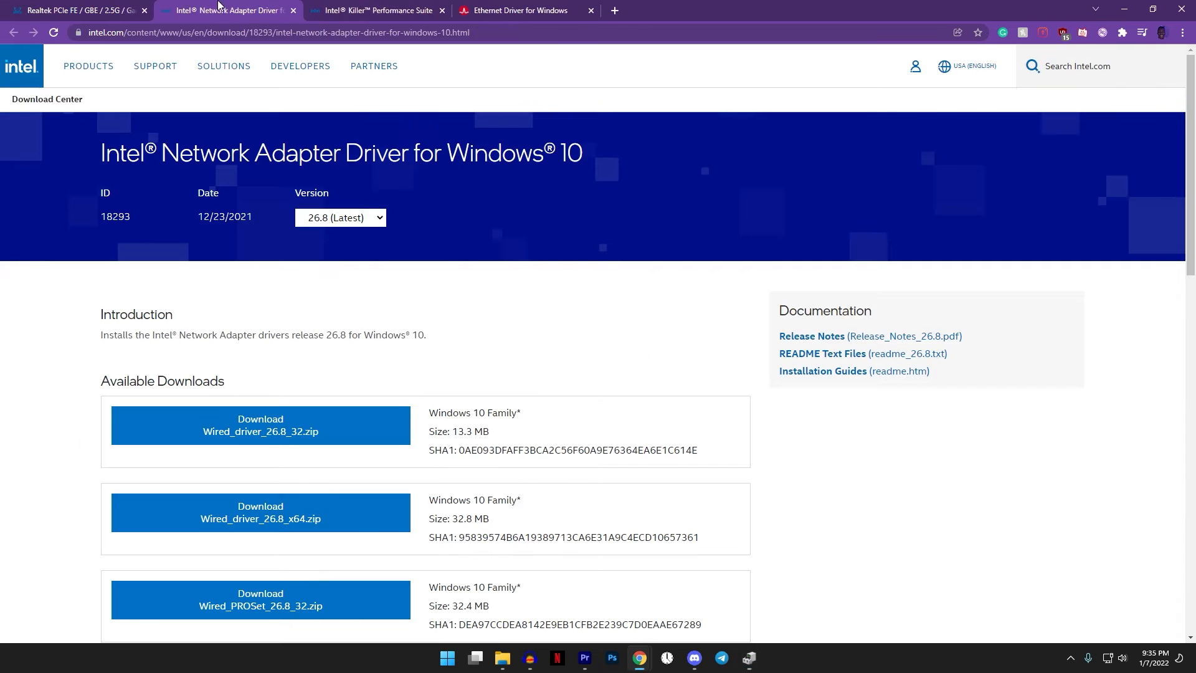
click(394, 5)
click(530, 5)
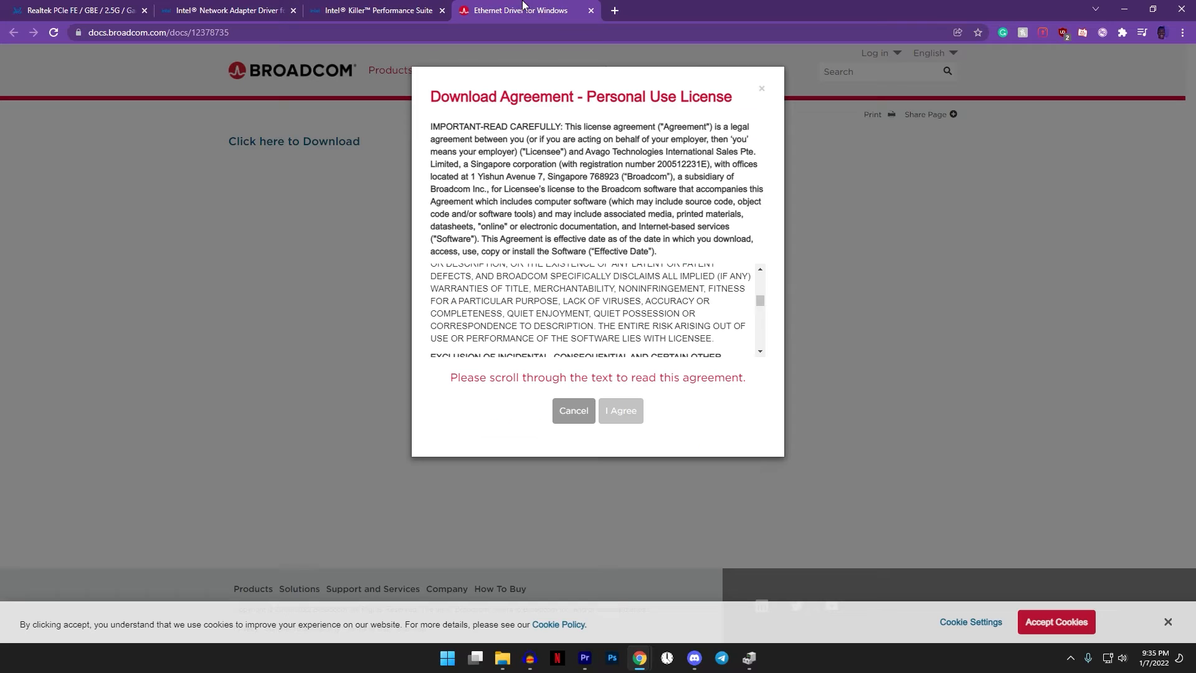
click(94, 6)
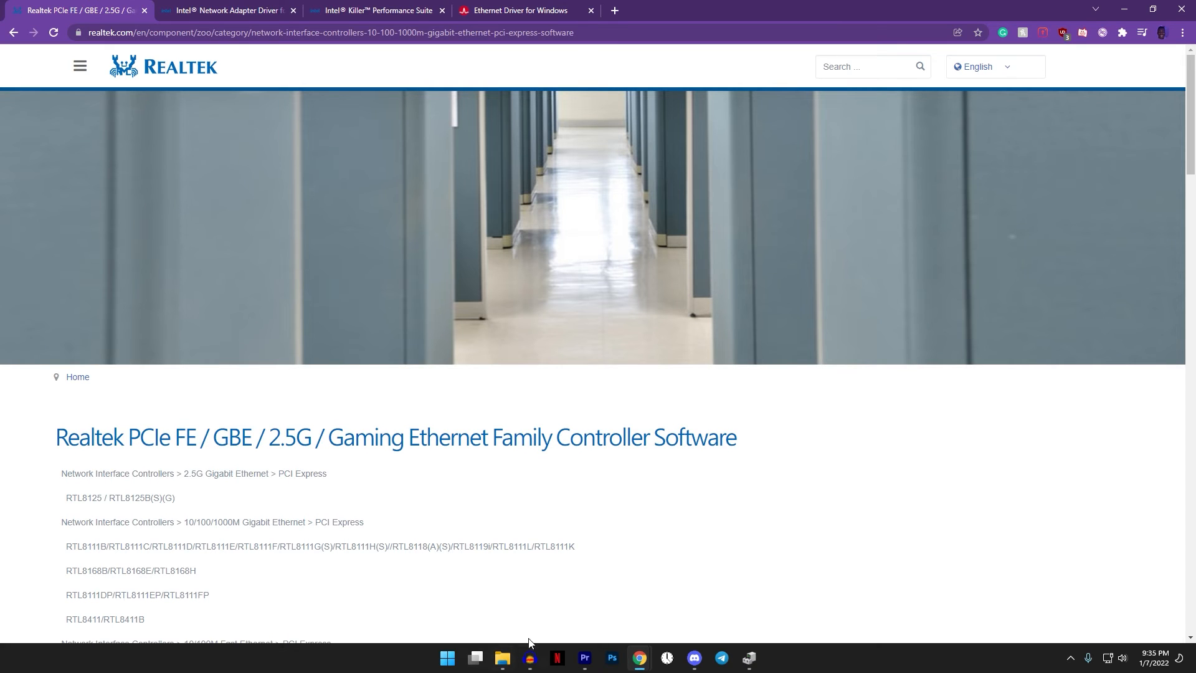
- Download the Win11 Auto Installation Program (NetAdapterCx) from Realtek's Windows driver list, solving the captcha to start the download
scroll(448, 488, down, 8)
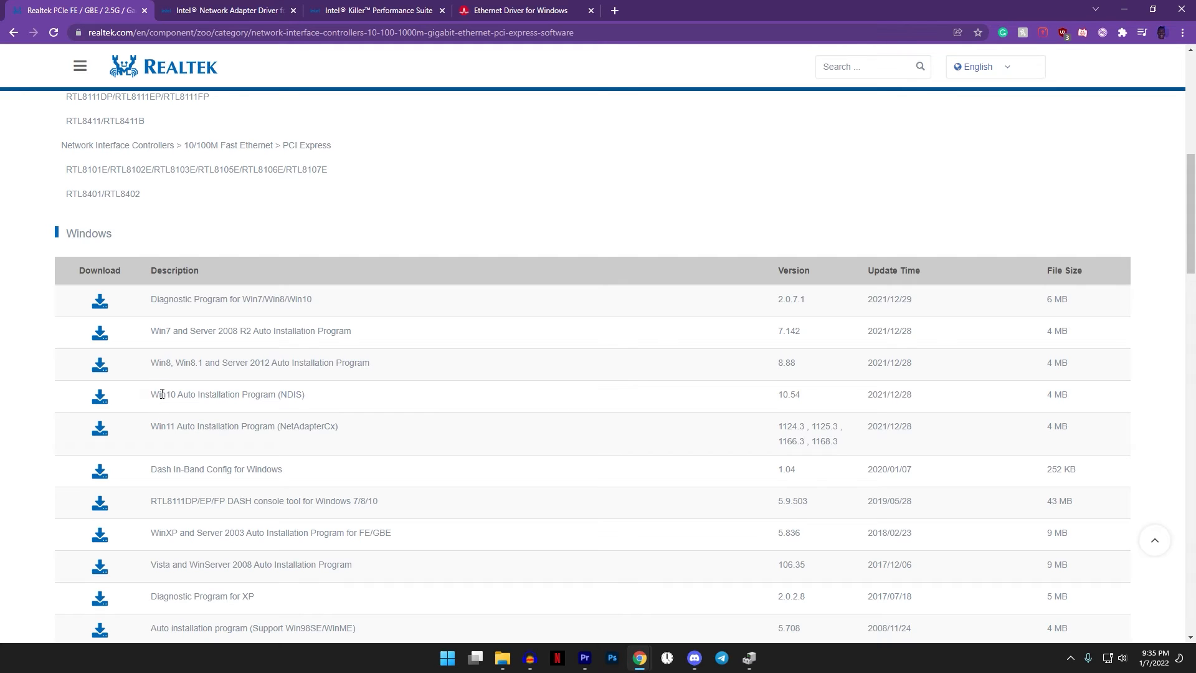
click(109, 437)
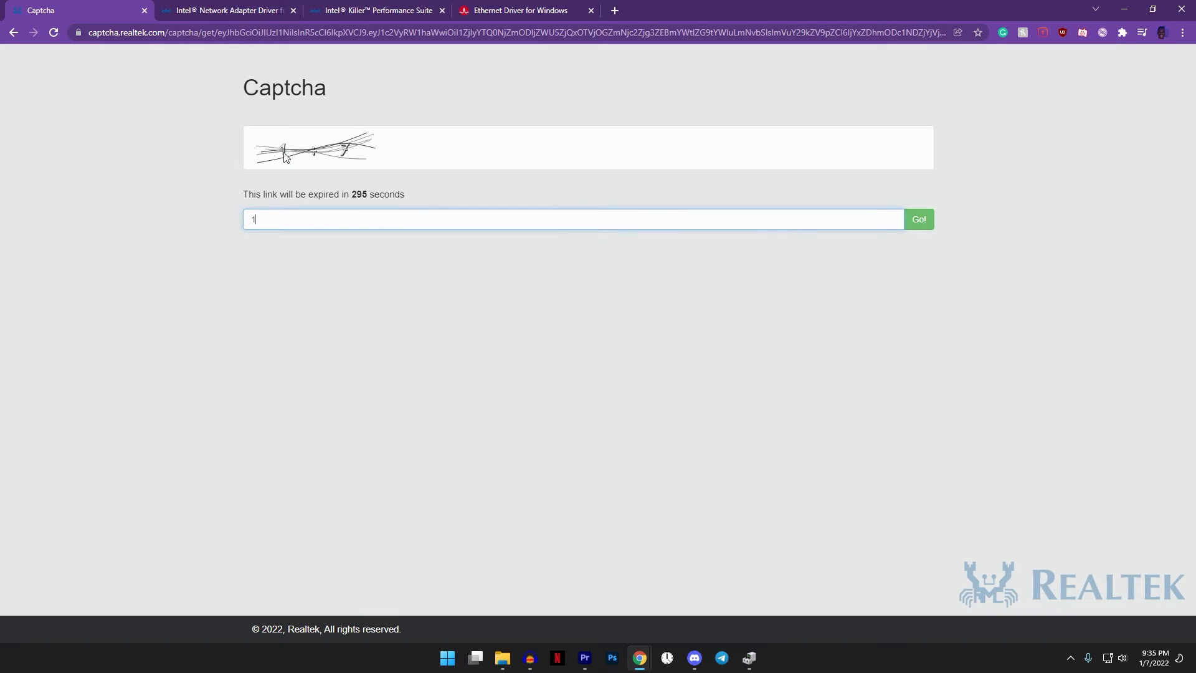
text(+7)
click(922, 222)
drag(300, 218, 206, 221)
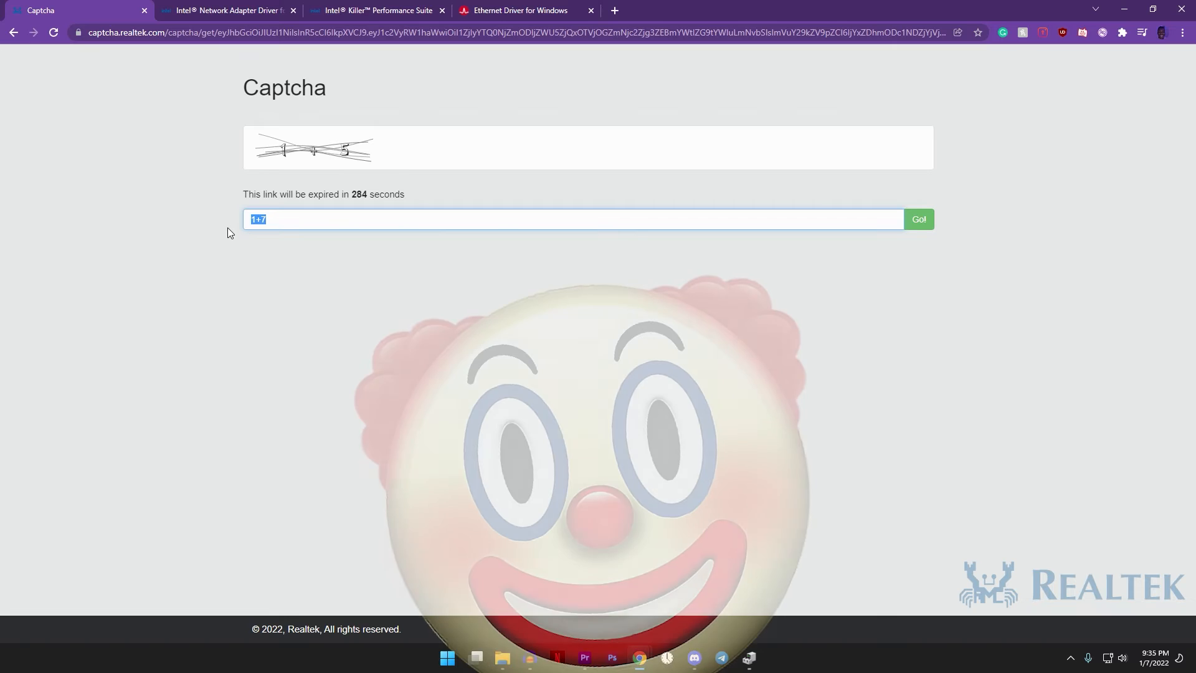
text(6)
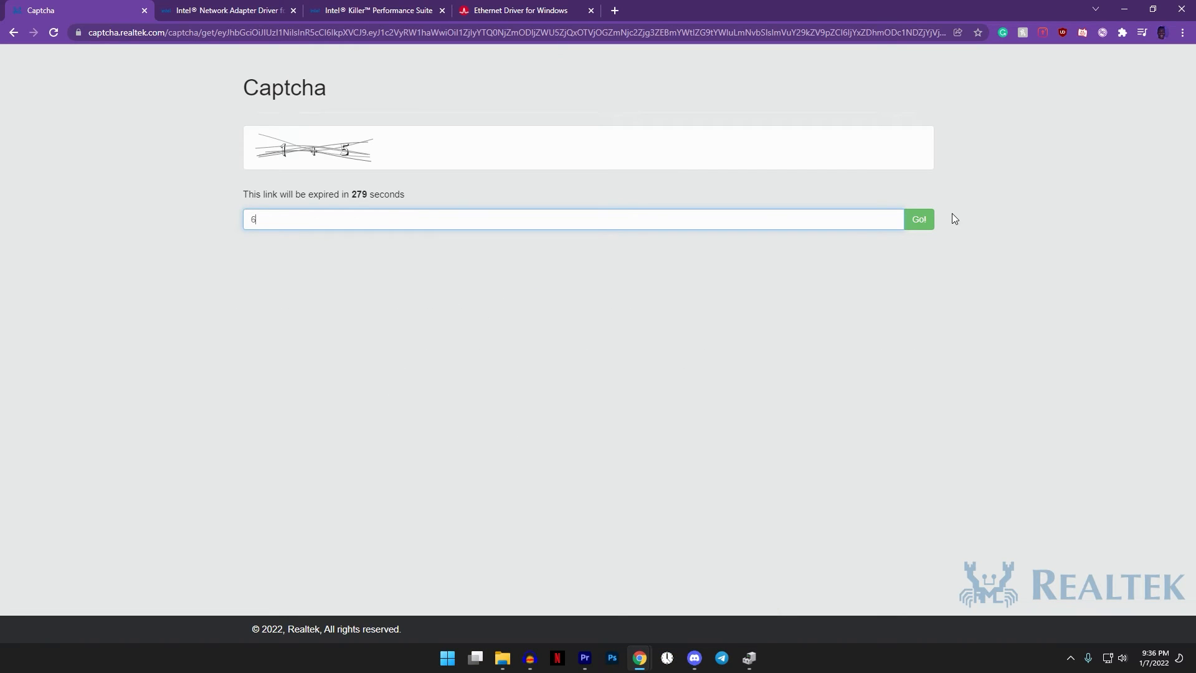
click(932, 225)
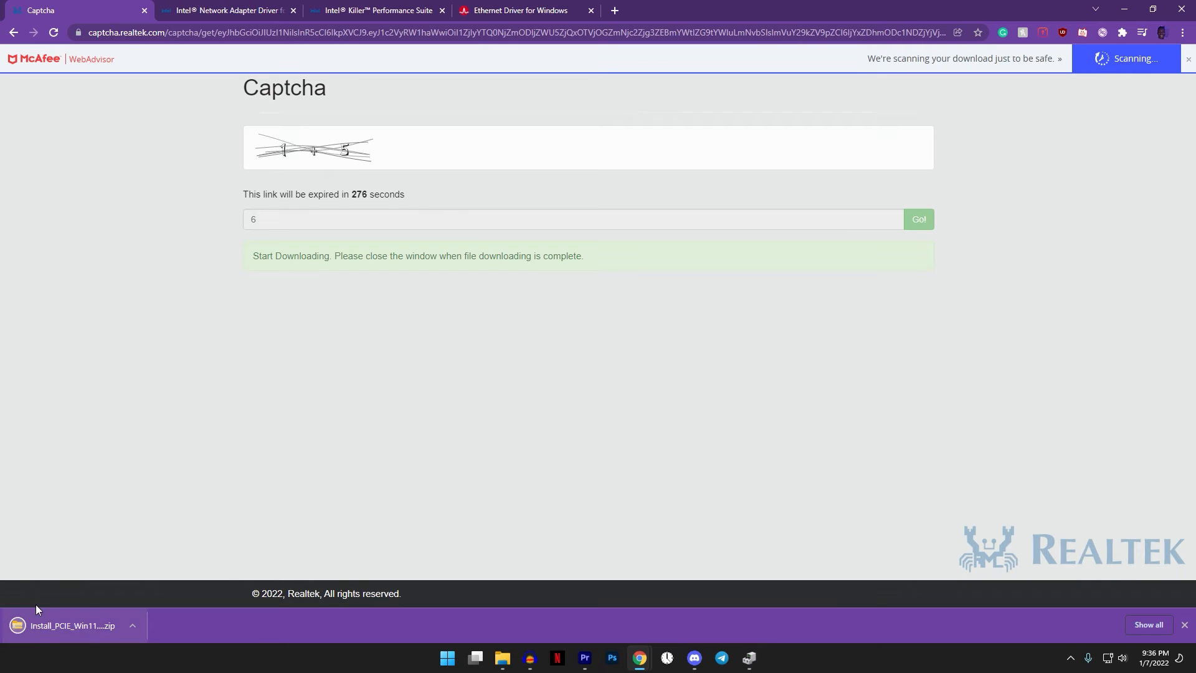
- Show the downloaded Install_PCIE_Win11 archive in its folder and extract all of its contents
click(129, 624)
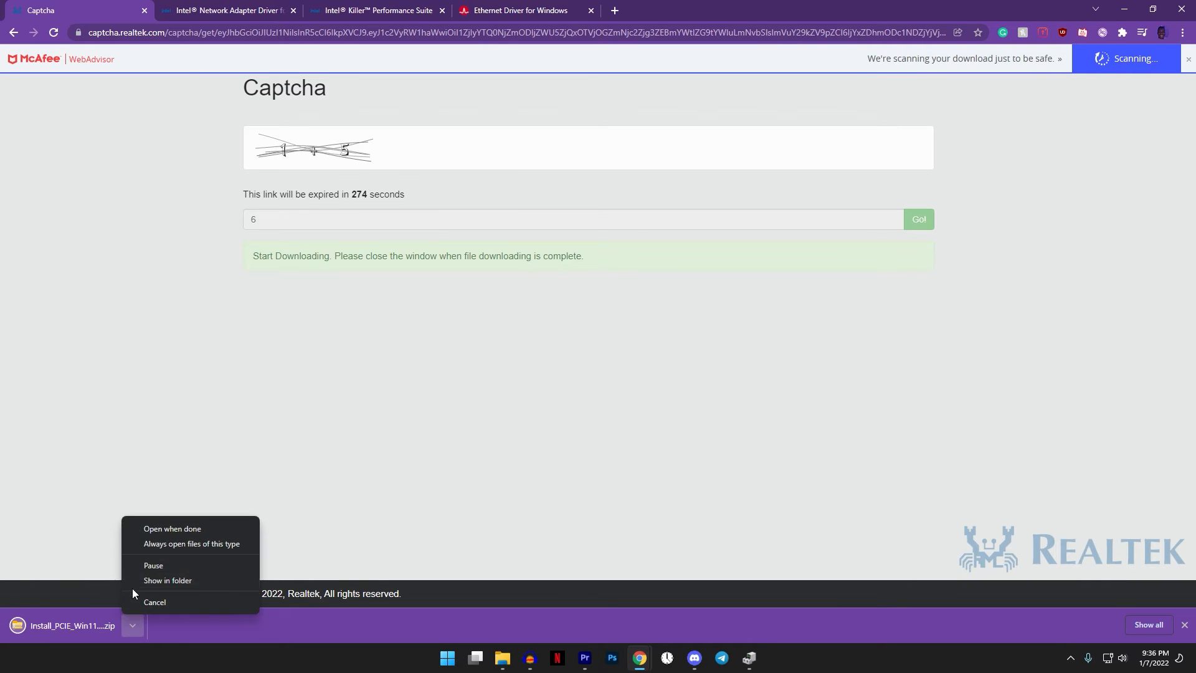
click(150, 580)
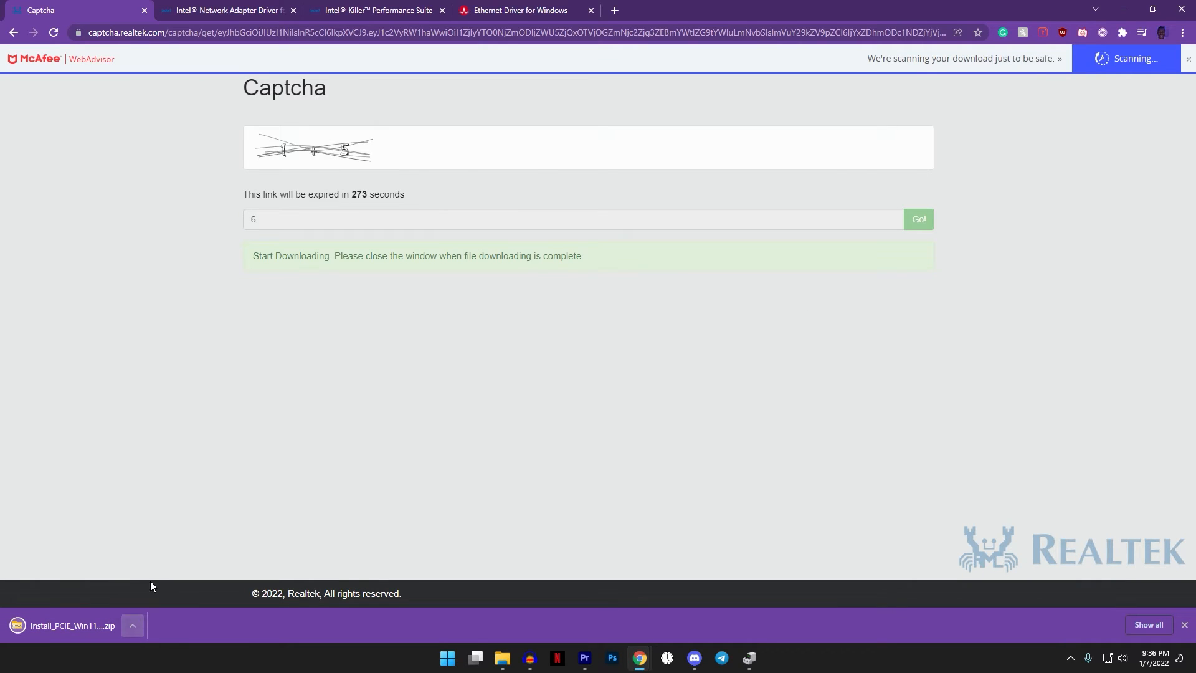
click(133, 620)
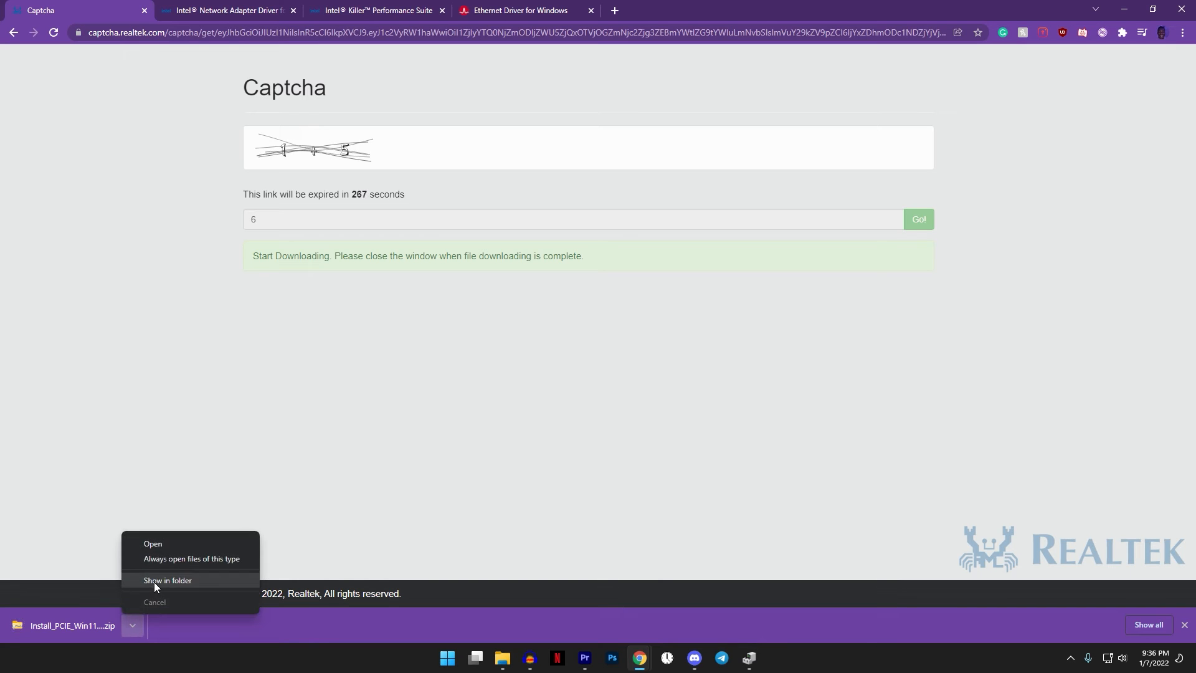
click(153, 581)
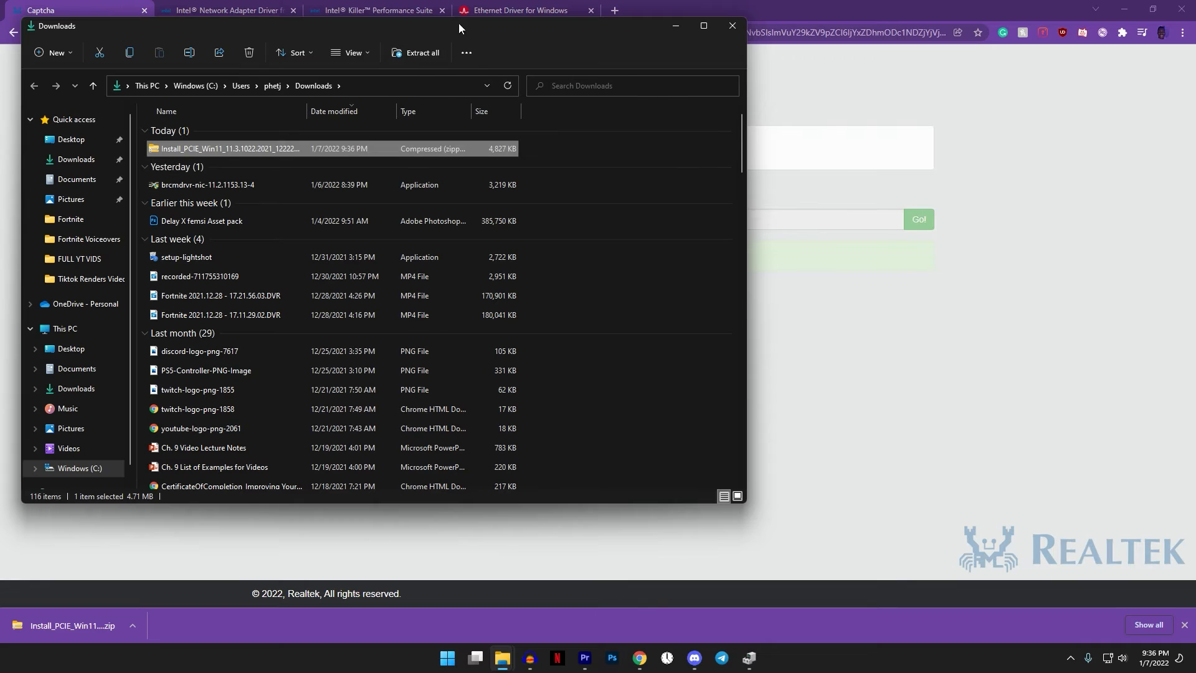
drag(458, 24, 686, 17)
double_click(412, 141)
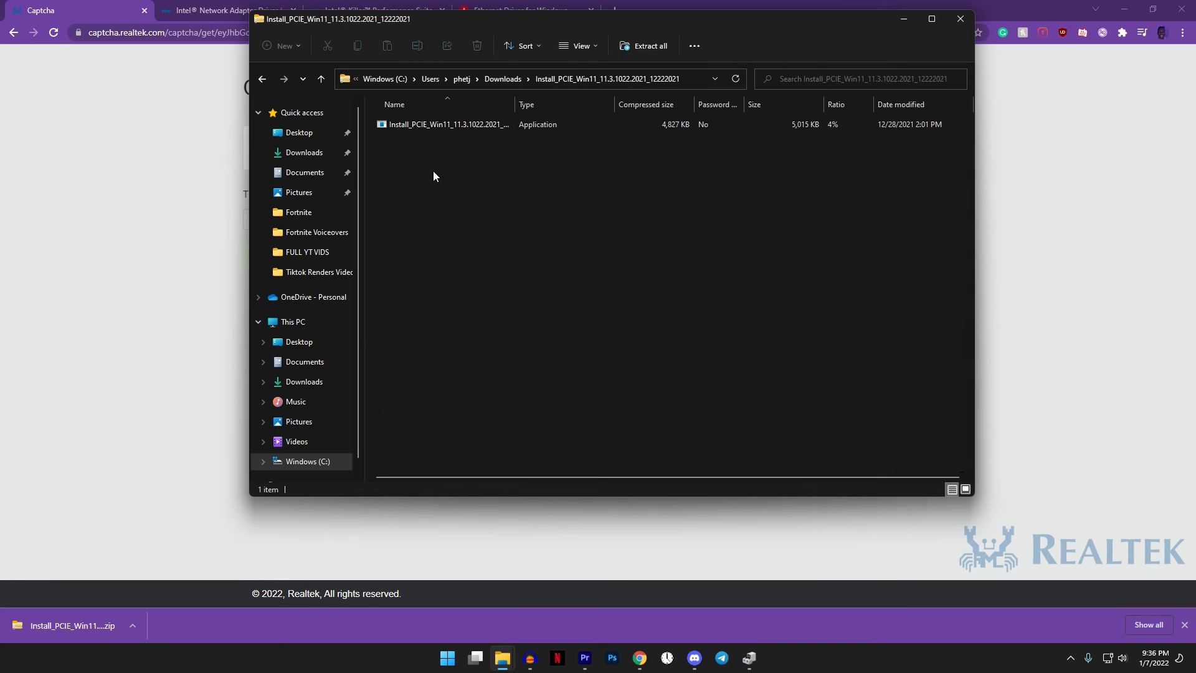
click(650, 47)
click(707, 447)
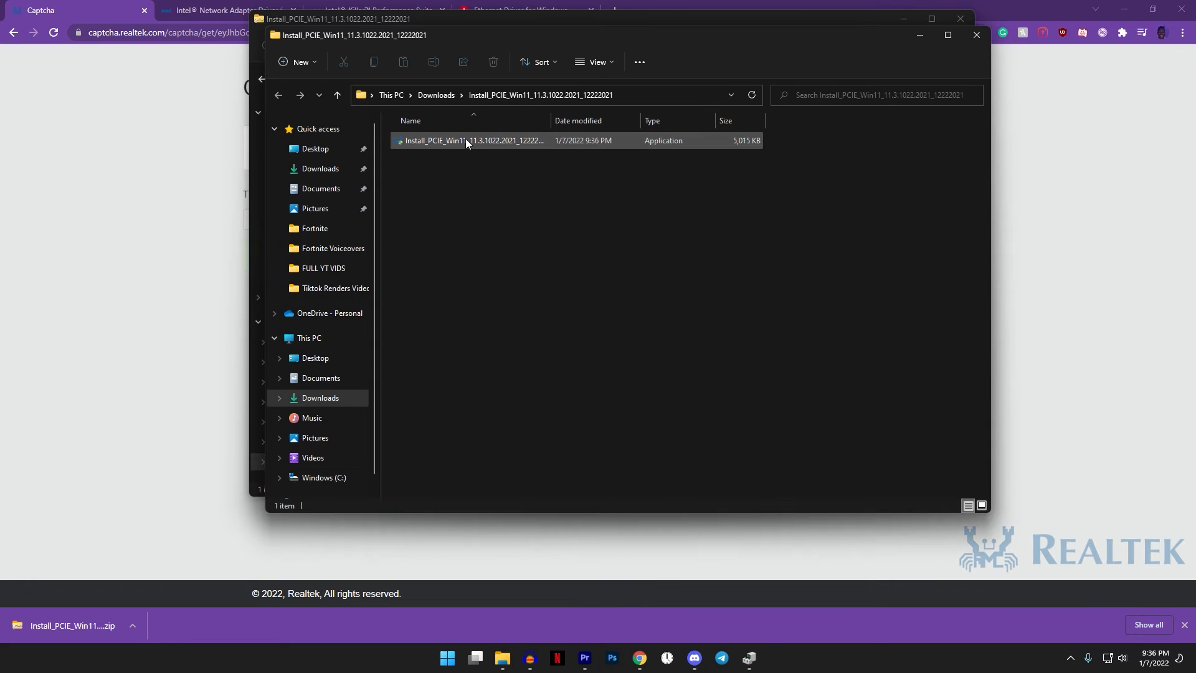
- Run the extracted Install_PCIE_Win11 application, install the Realtek Ethernet Controller Driver and finish the wizard
double_click(473, 140)
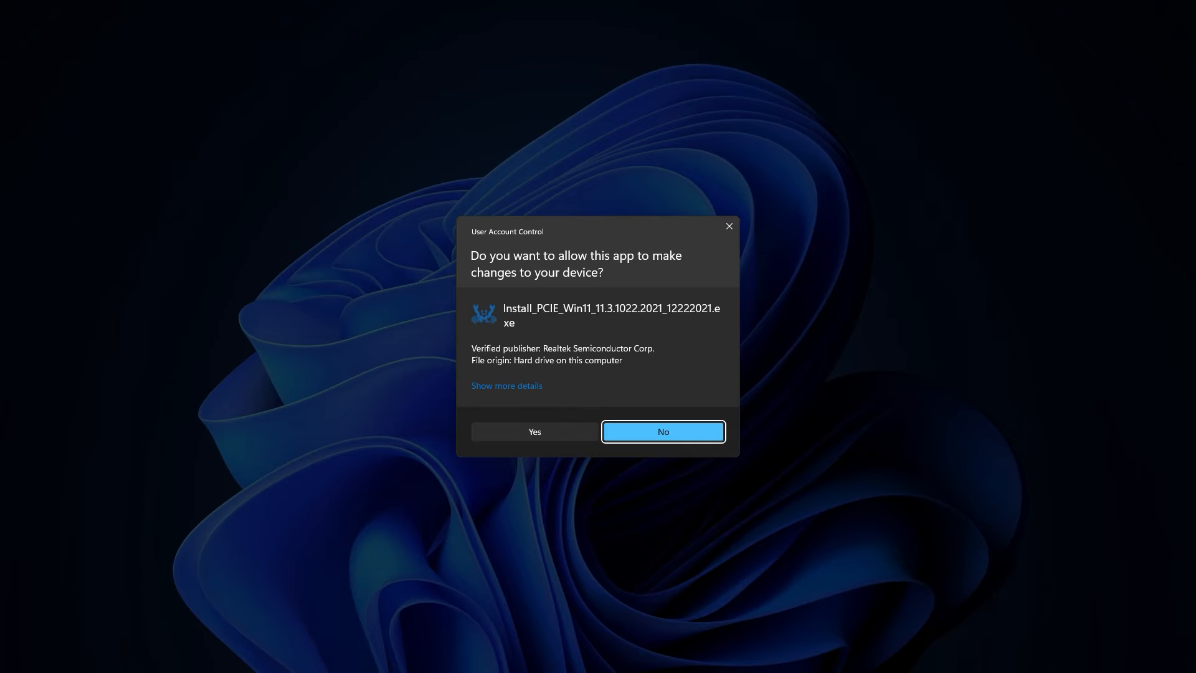
click(534, 432)
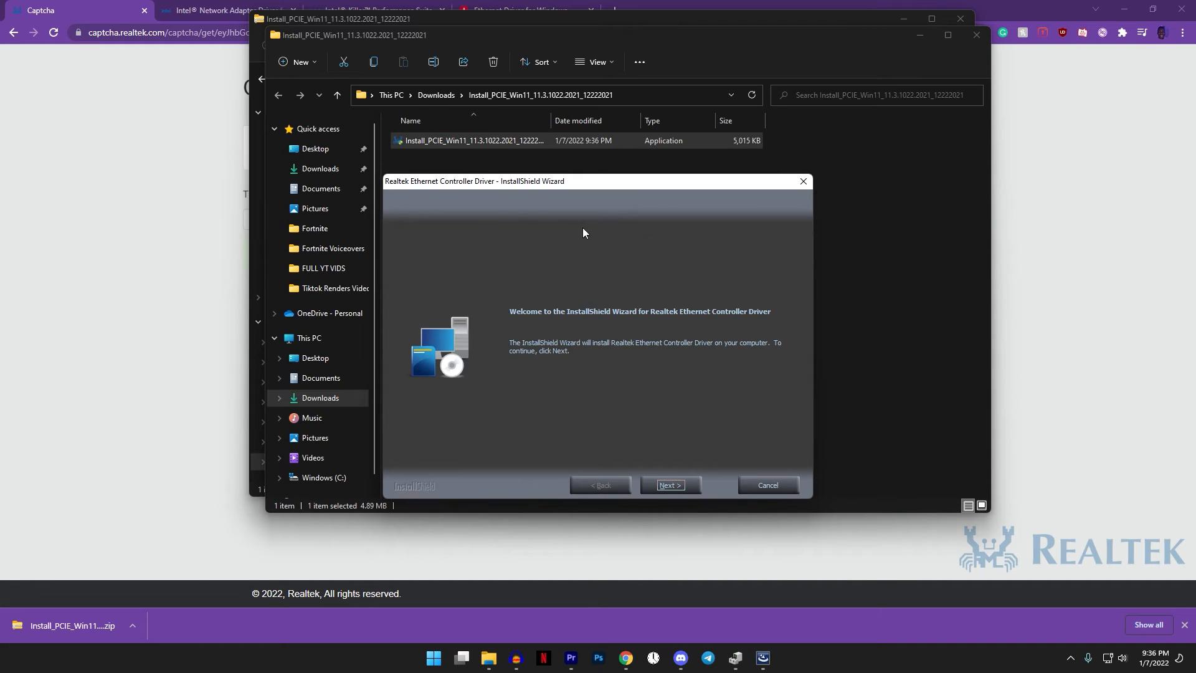
click(747, 658)
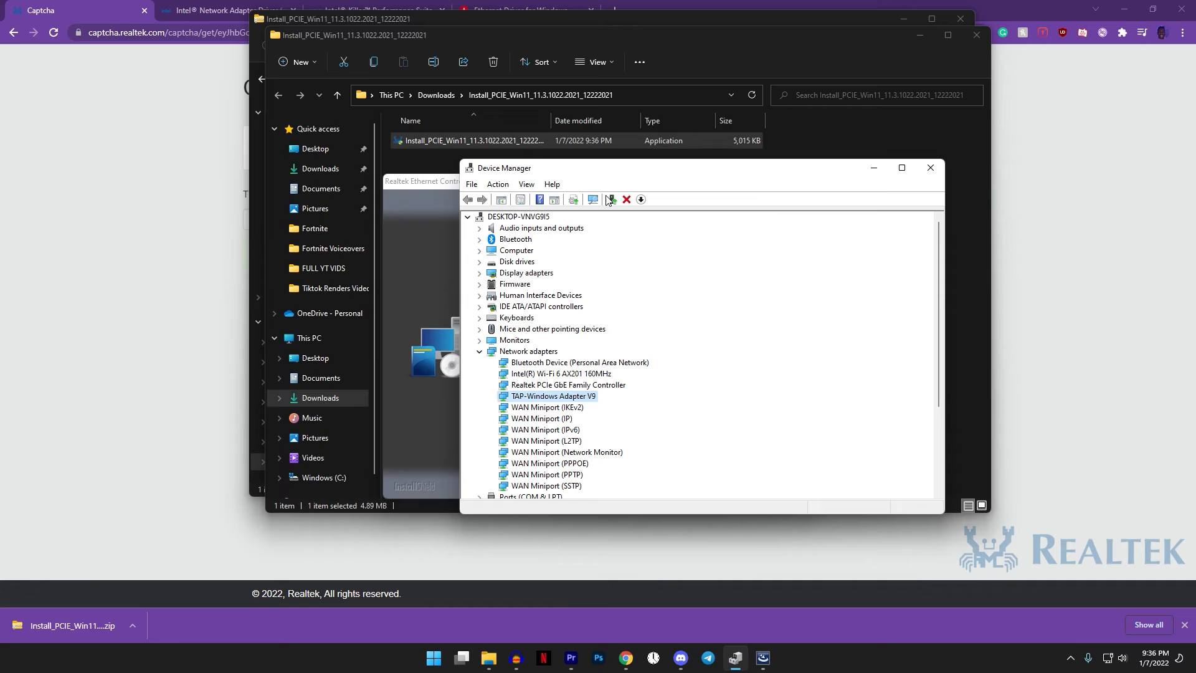
click(873, 167)
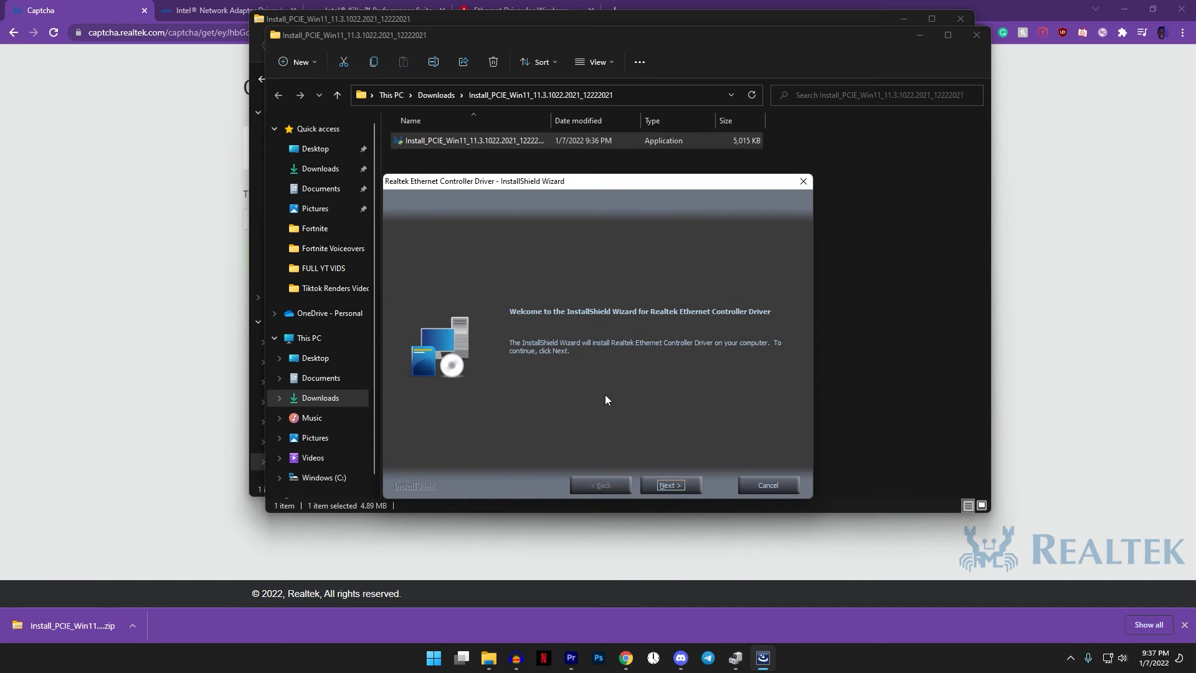
click(687, 484)
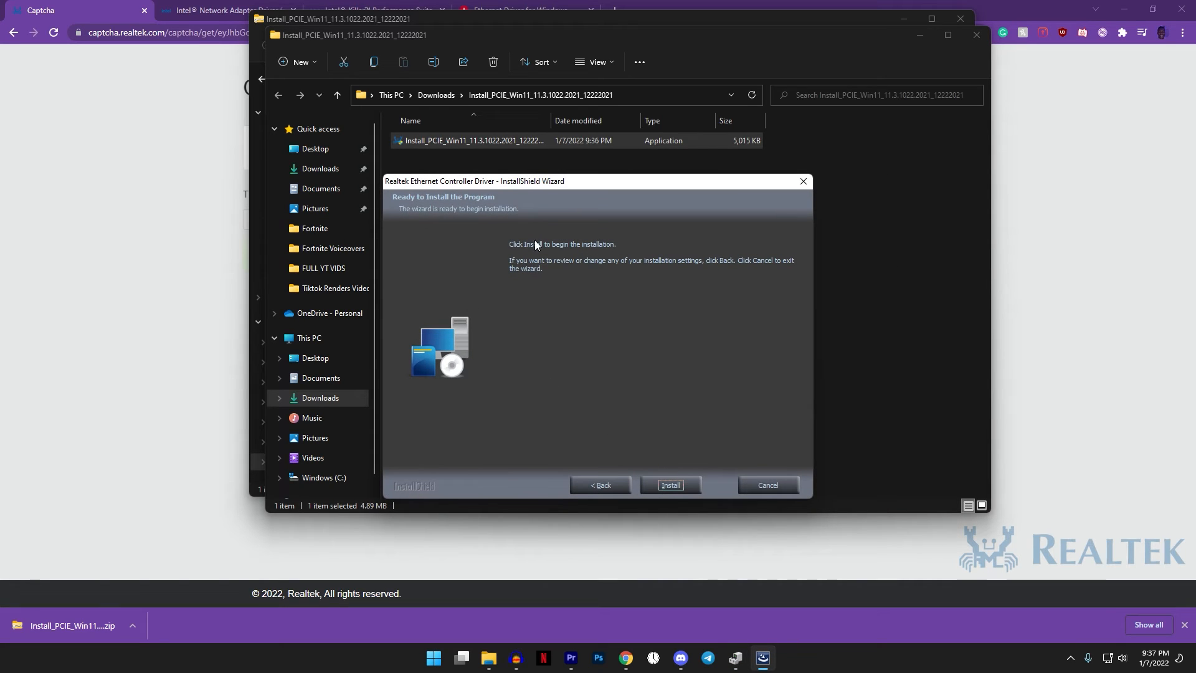
click(671, 484)
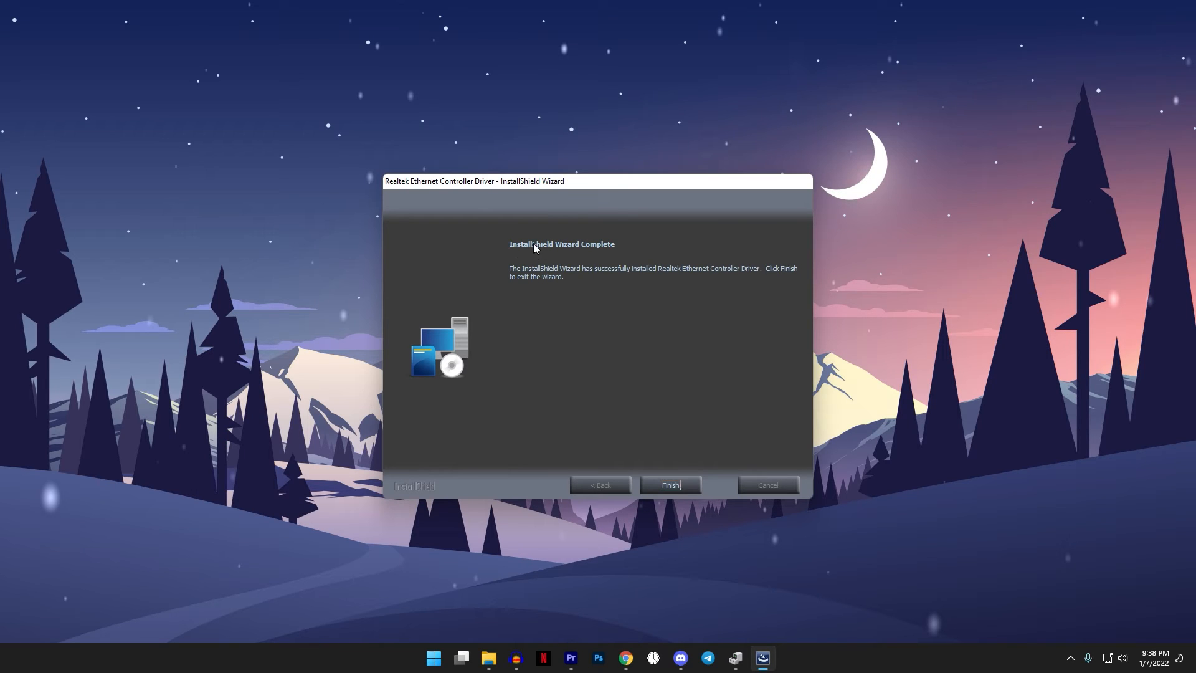
click(669, 486)
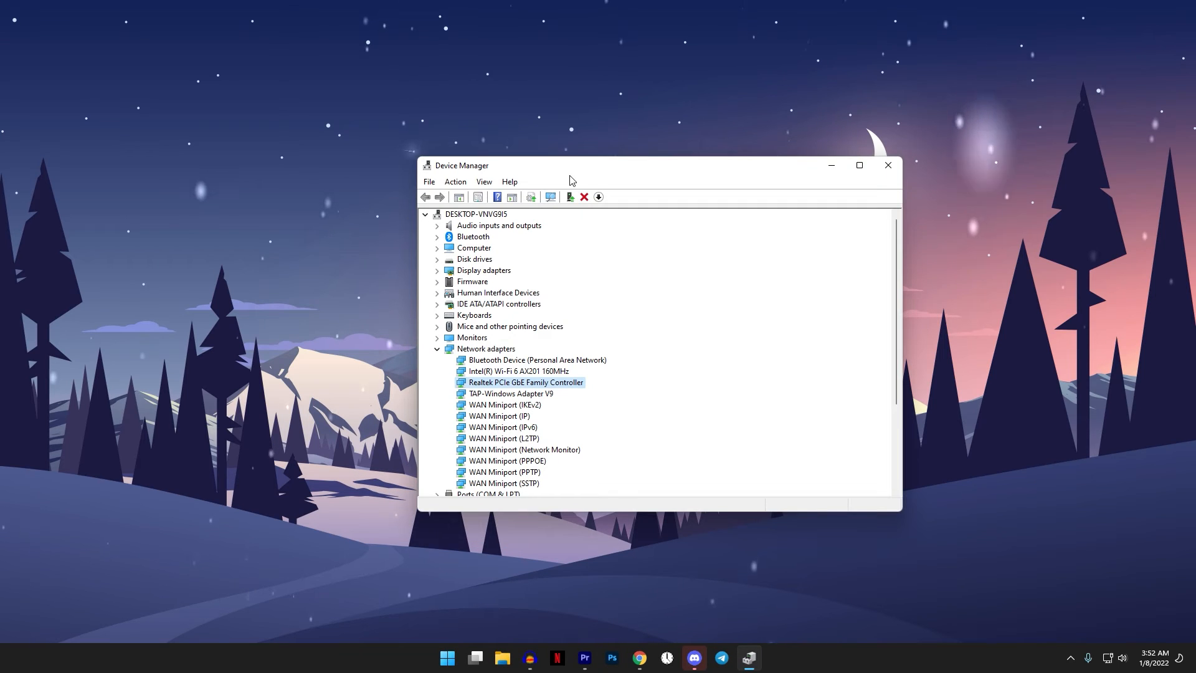
drag(568, 162, 558, 161)
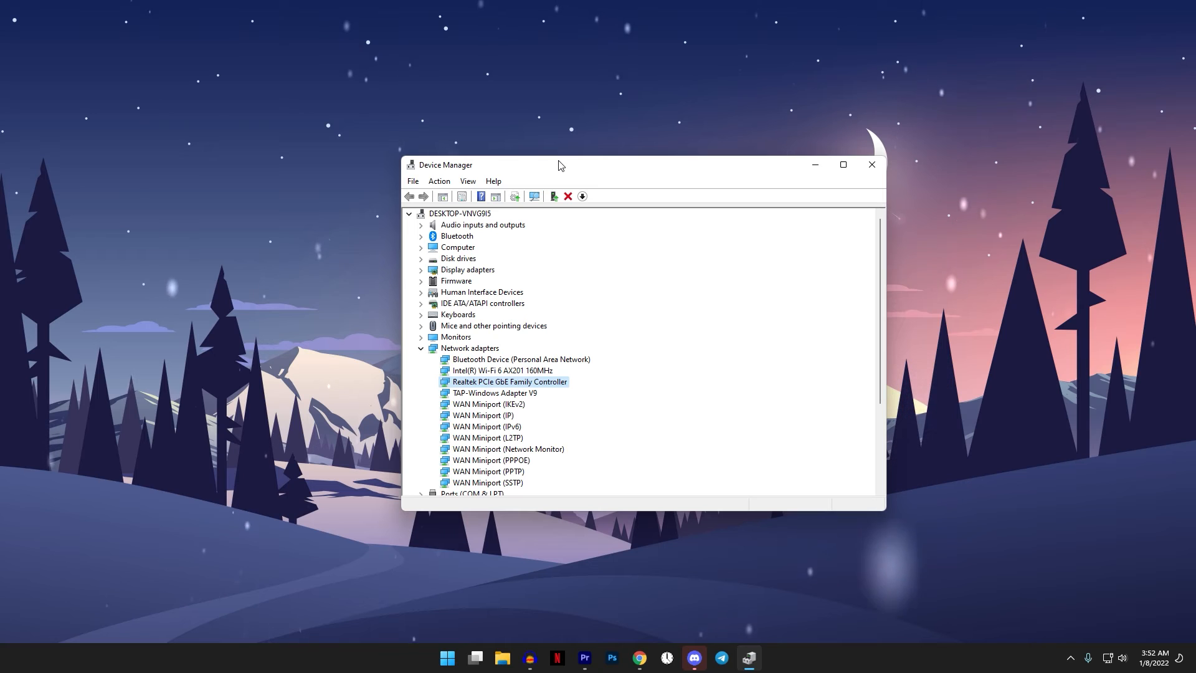
key(super)
text(device)
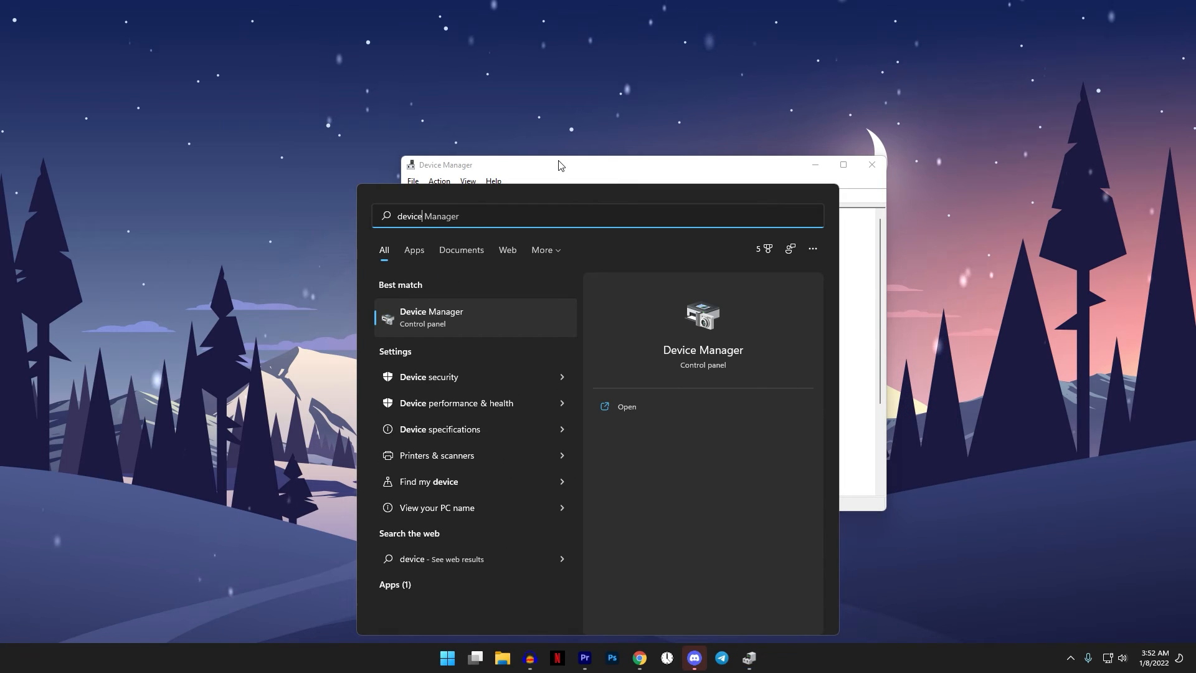
click(631, 167)
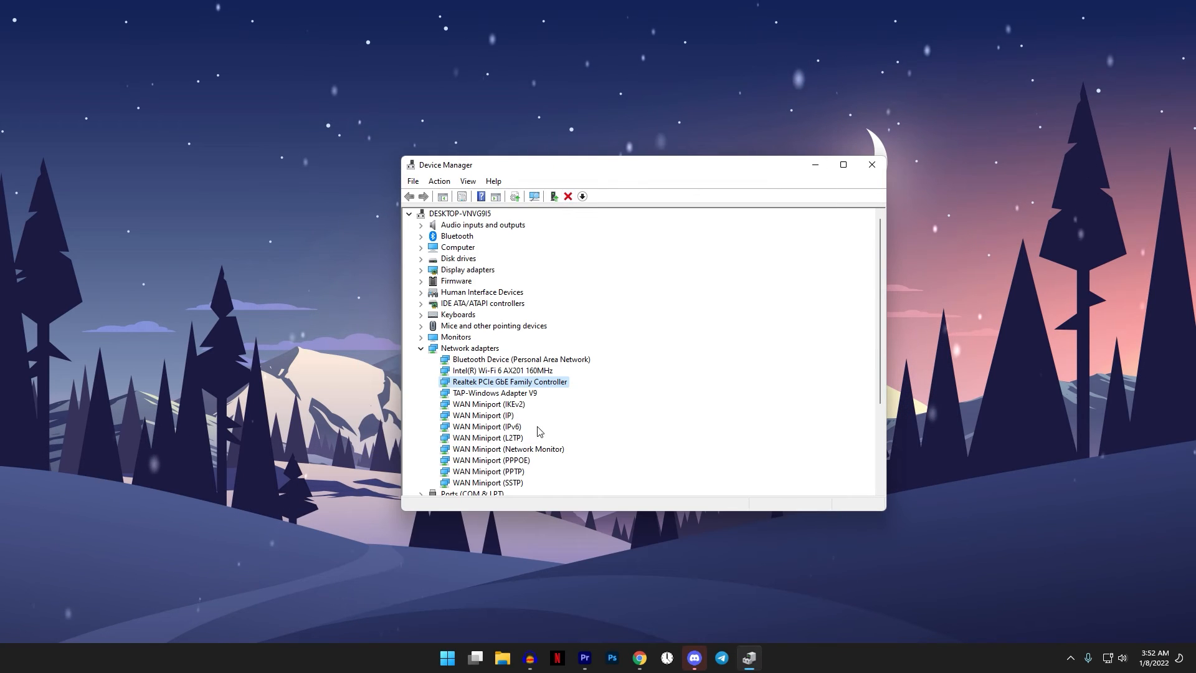
- Stop the computer from turning off the Realtek PCIe GbE Family Controller to save power, and confirm its properties
right_click(515, 382)
click(556, 455)
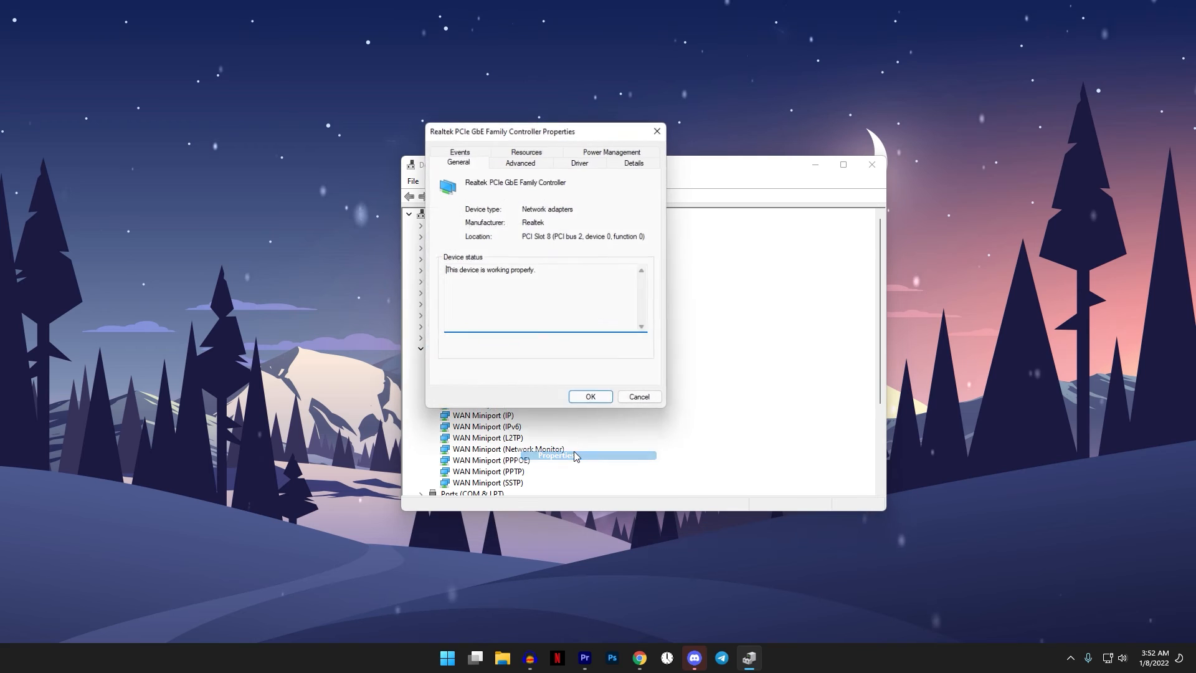
click(601, 153)
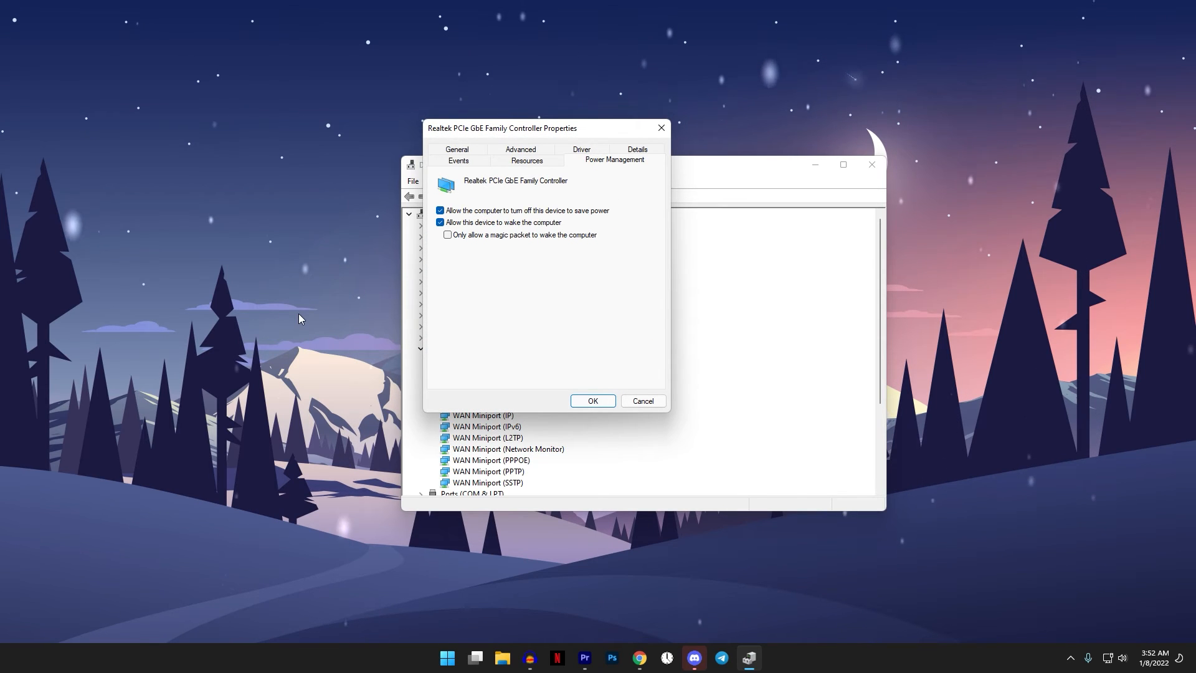
click(440, 210)
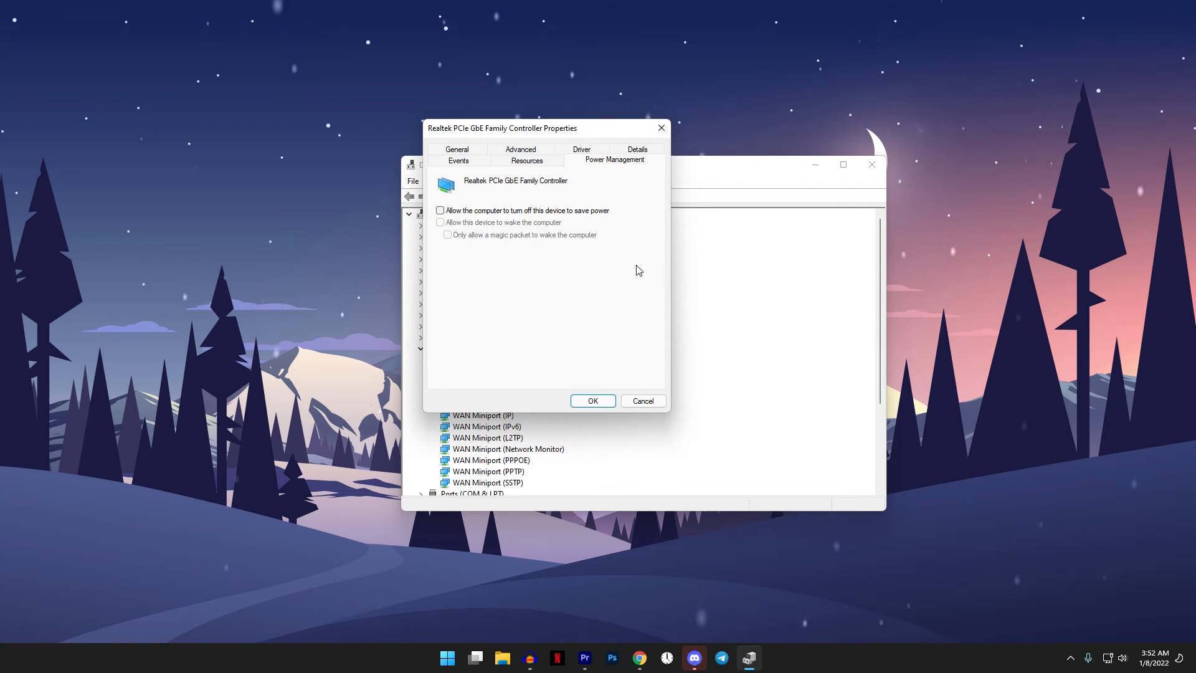
click(603, 396)
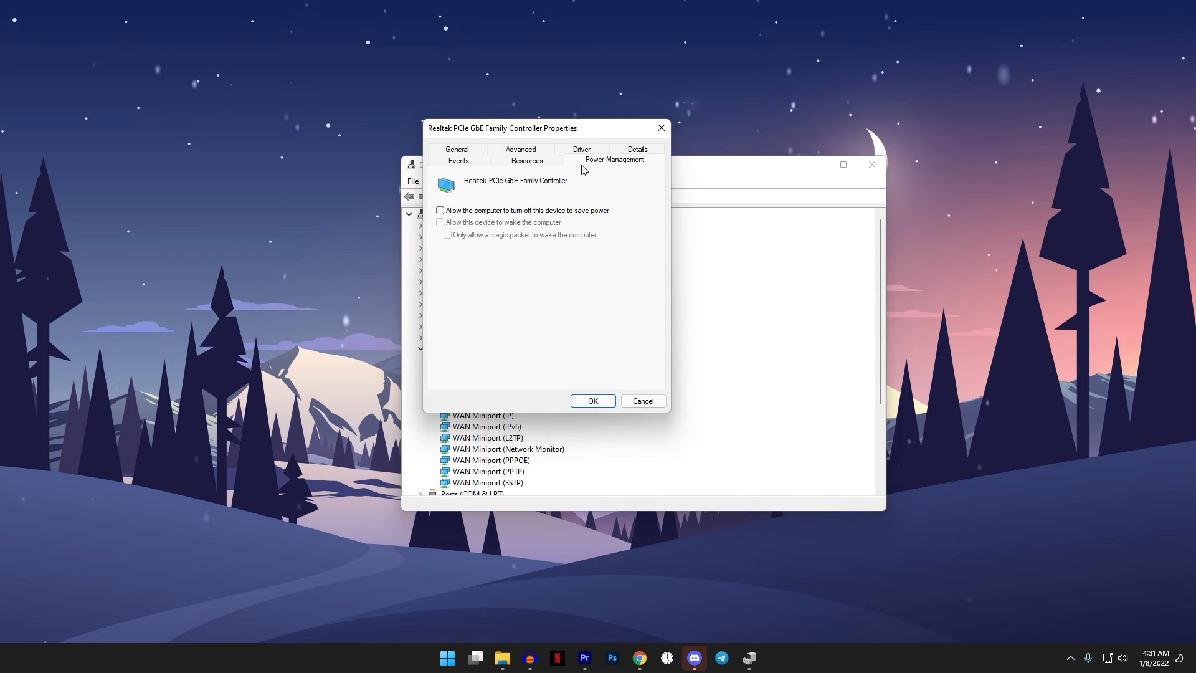
- Set Advanced EEE and Energy-Efficient Ethernet to Disabled in the Realtek controller's advanced properties
click(512, 150)
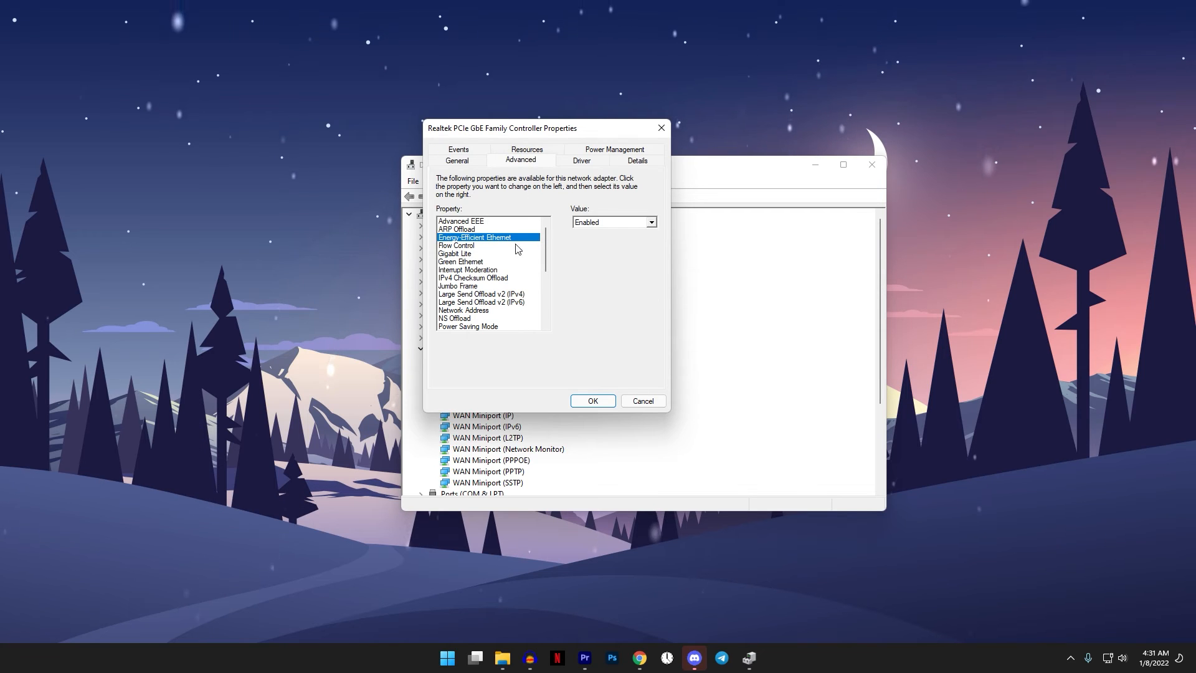
click(491, 222)
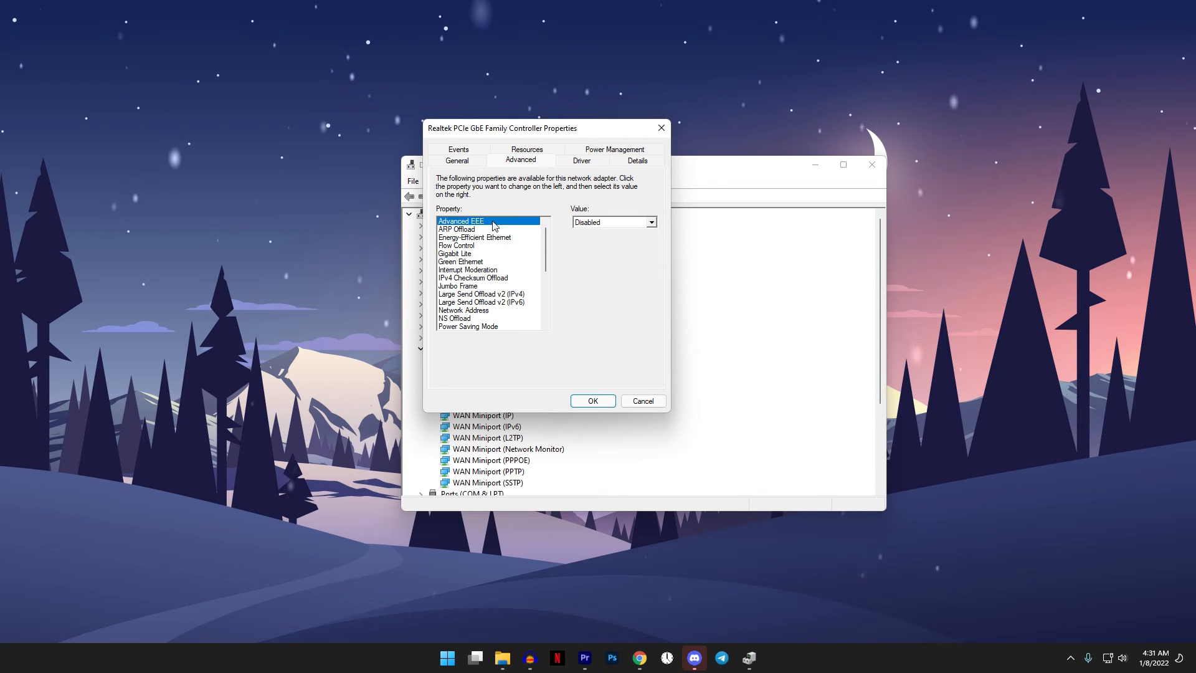
click(602, 222)
click(602, 234)
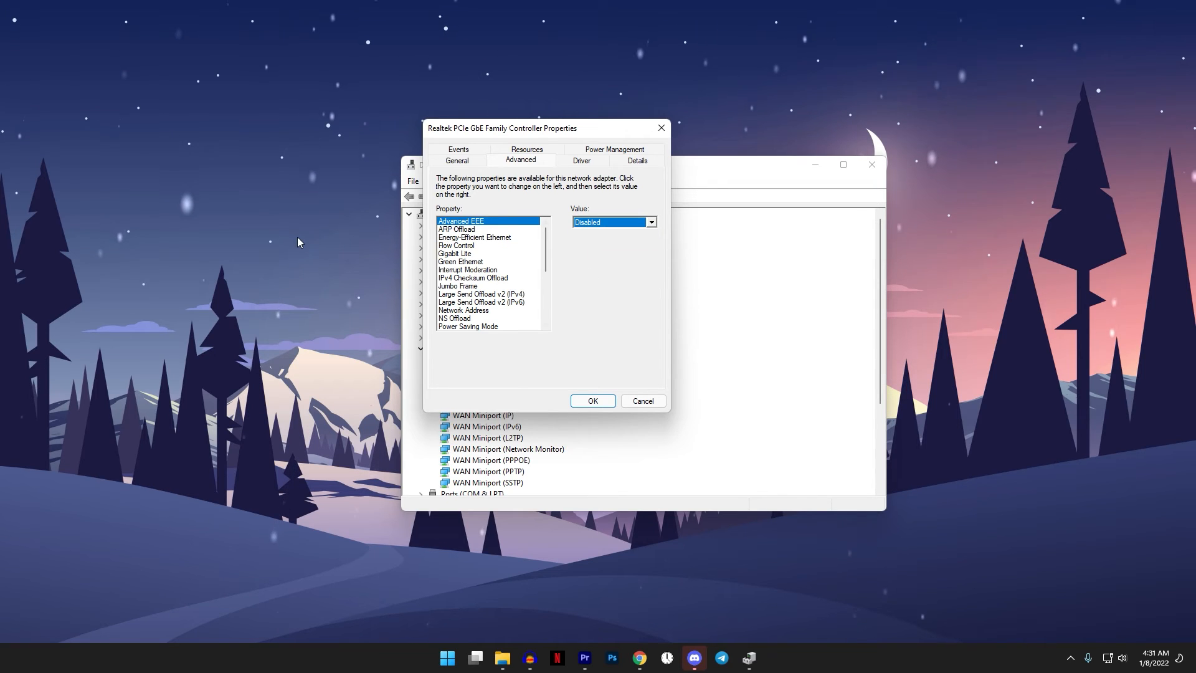
click(470, 238)
click(612, 223)
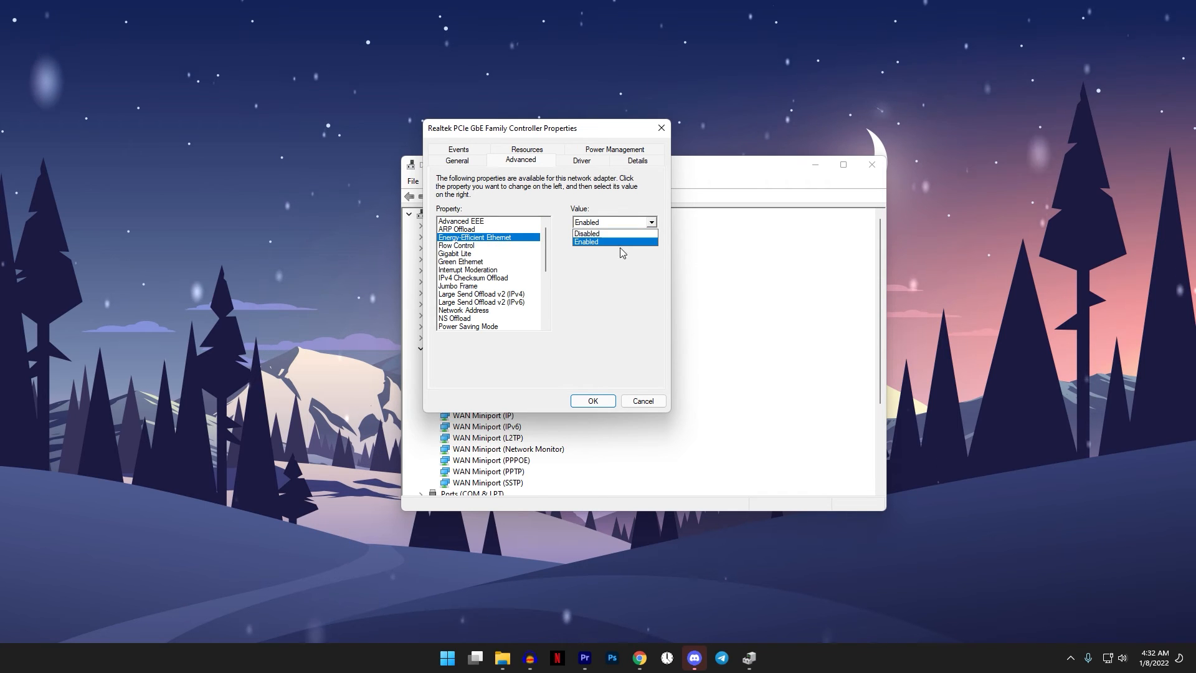
click(616, 234)
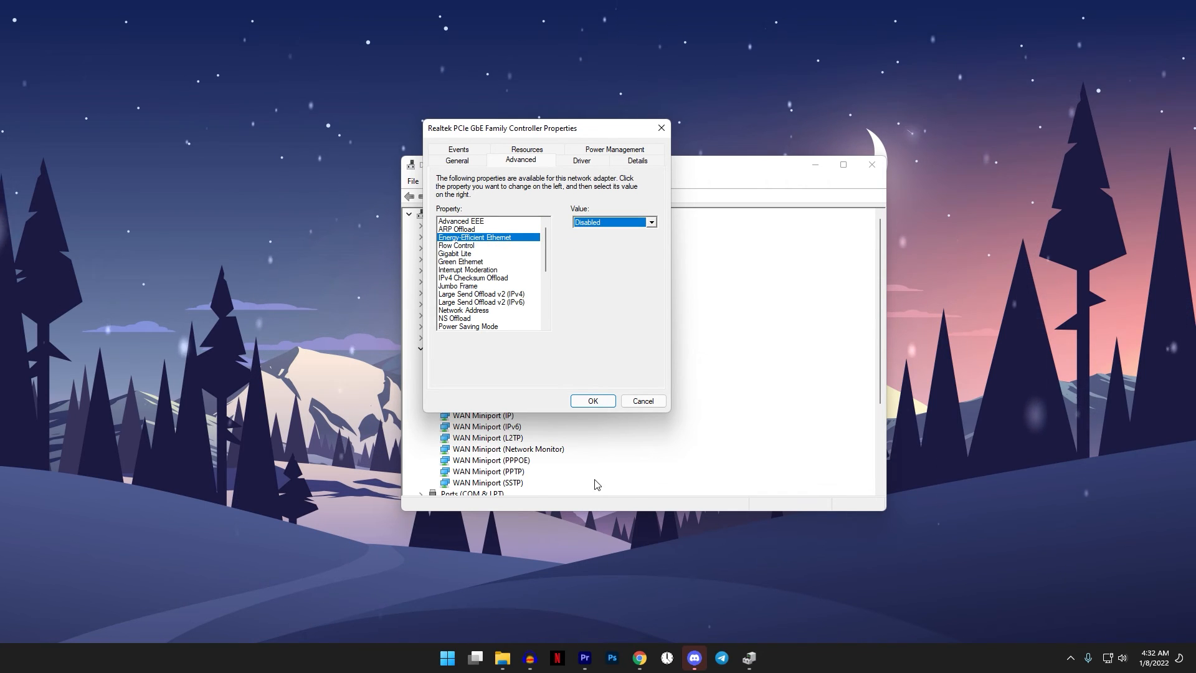
- Set Gigabit Lite and Green Ethernet to Disabled in the Realtek controller's advanced properties
click(459, 254)
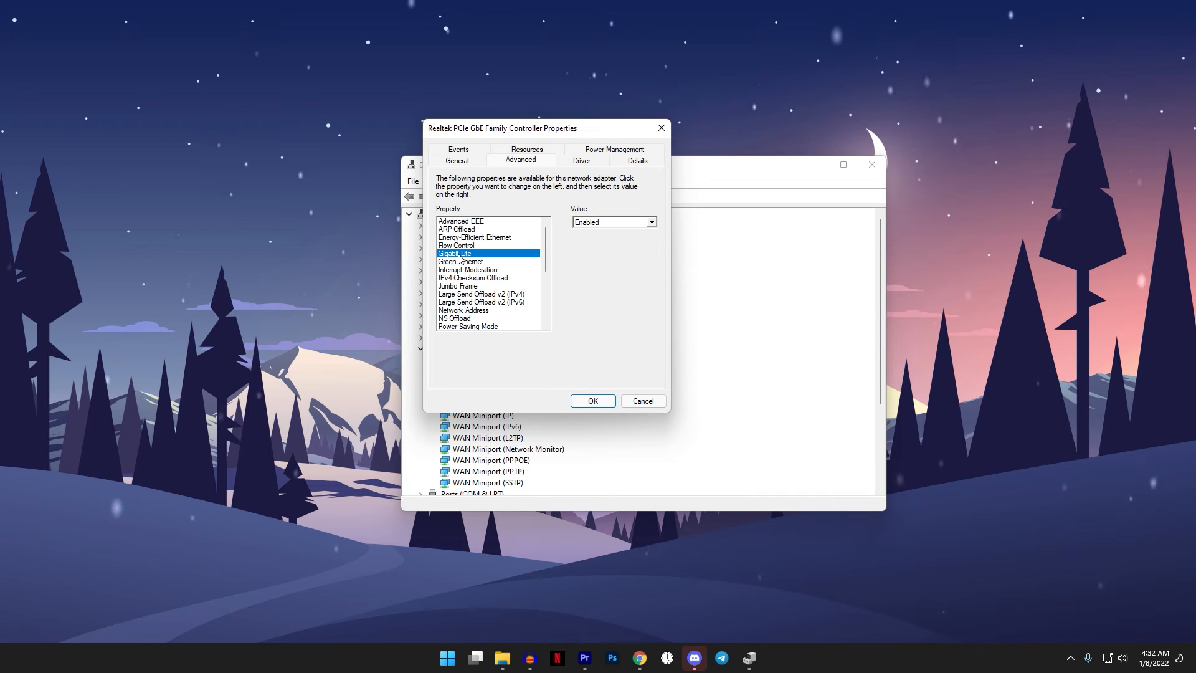
click(627, 225)
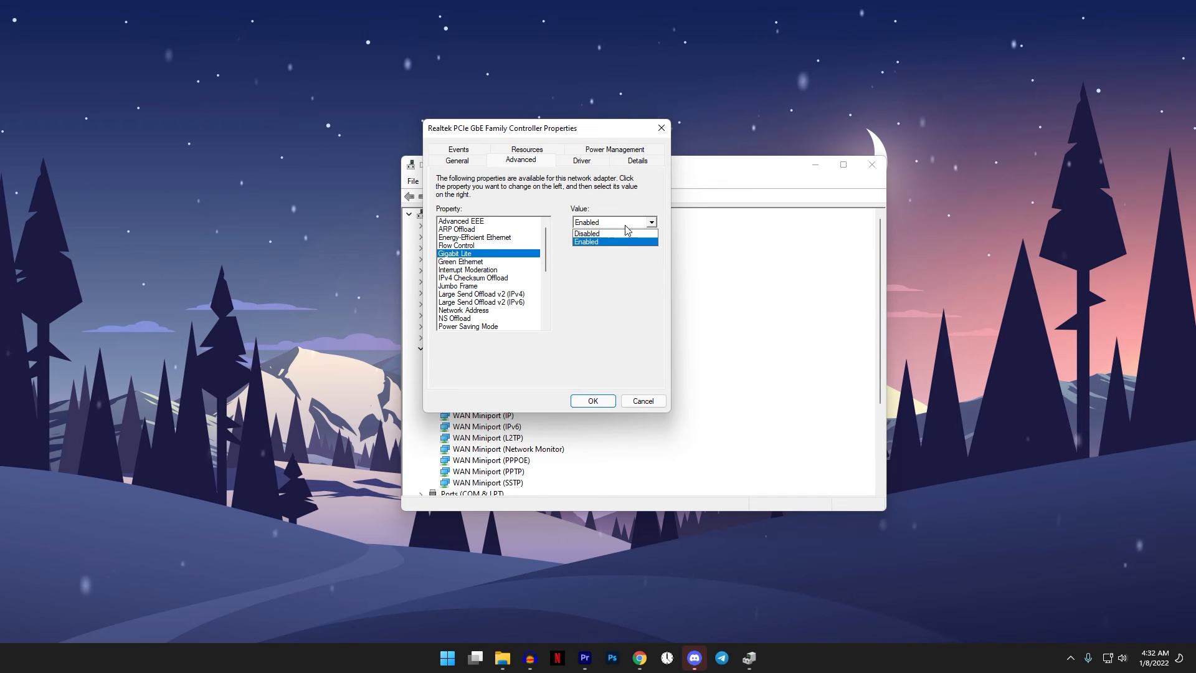
click(624, 234)
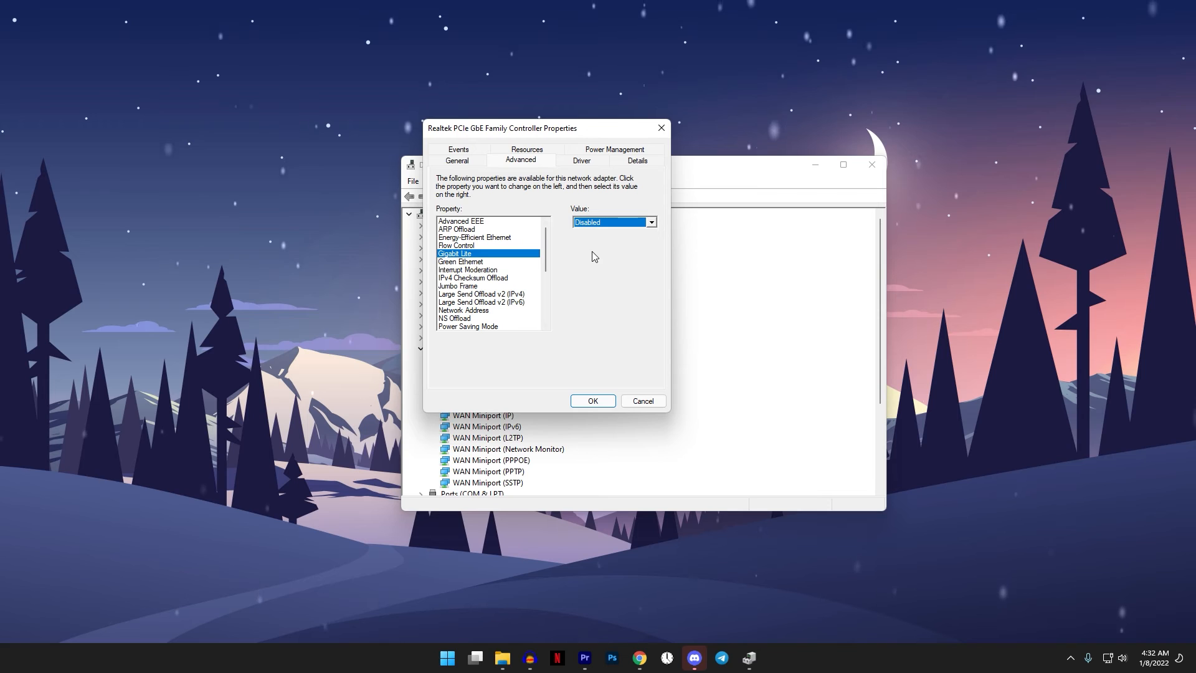
click(477, 262)
click(623, 223)
click(615, 233)
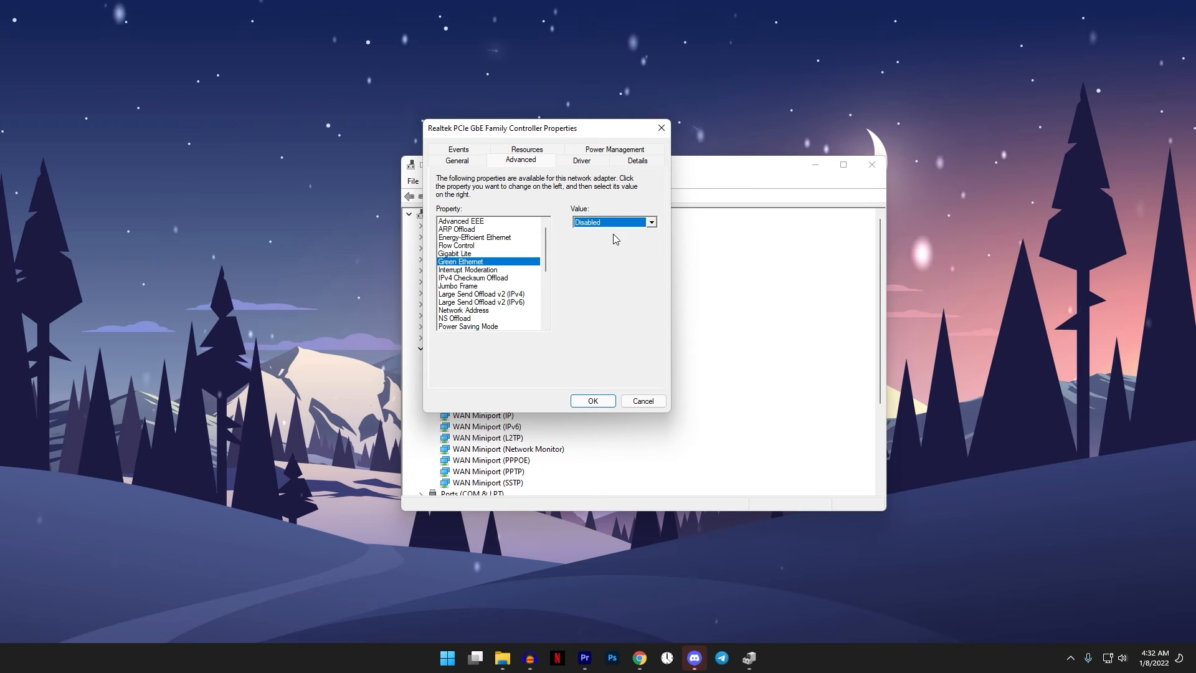
- Set the Realtek controller's Power Saving Mode to Disabled
click(492, 327)
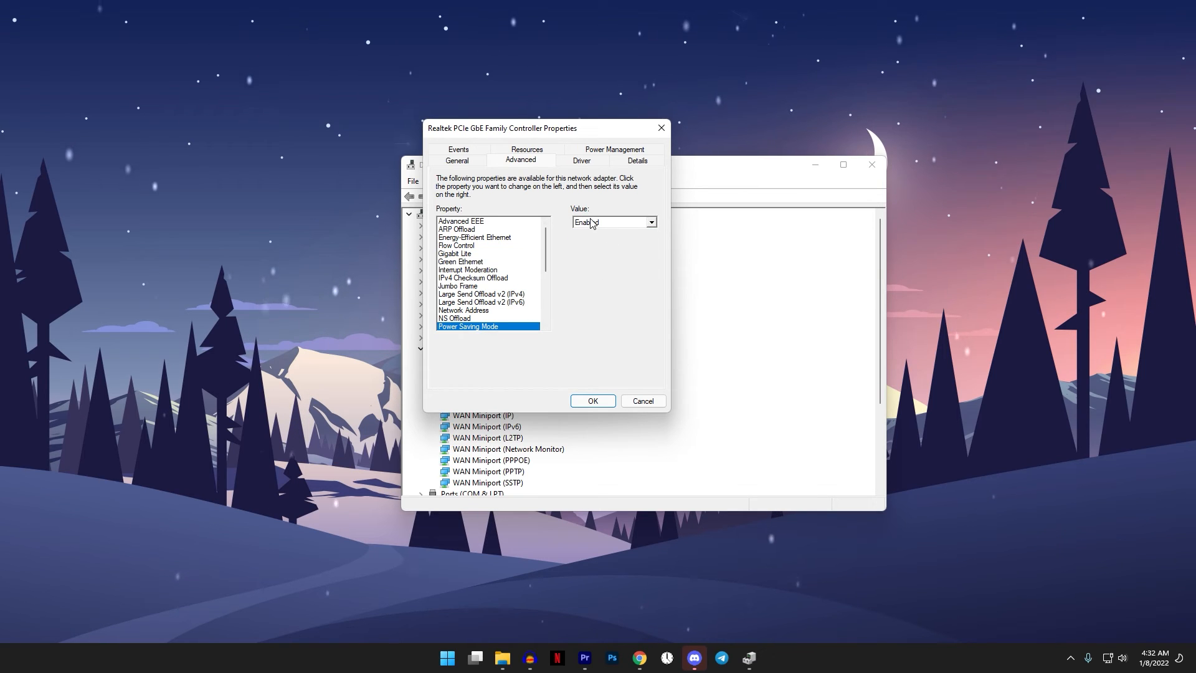
click(610, 223)
click(595, 233)
- Set Wake on Magic Packet and Wake on pattern match to Disabled for the Realtek controller
scroll(535, 293, down, 5)
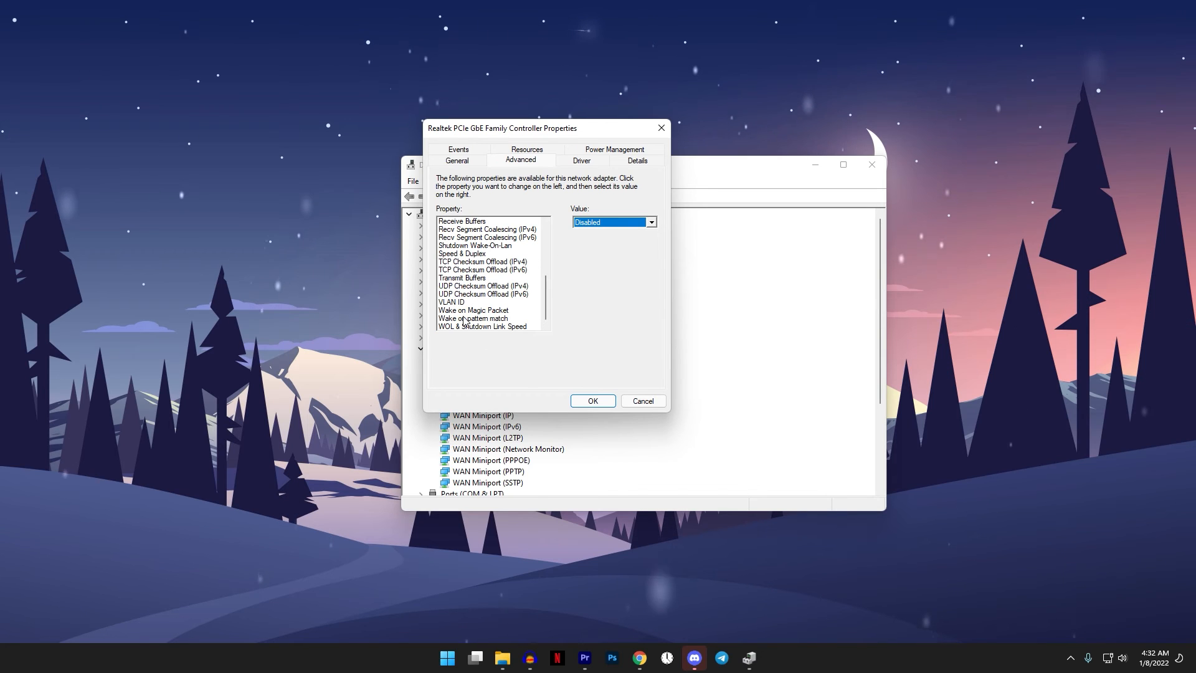
click(534, 310)
click(651, 222)
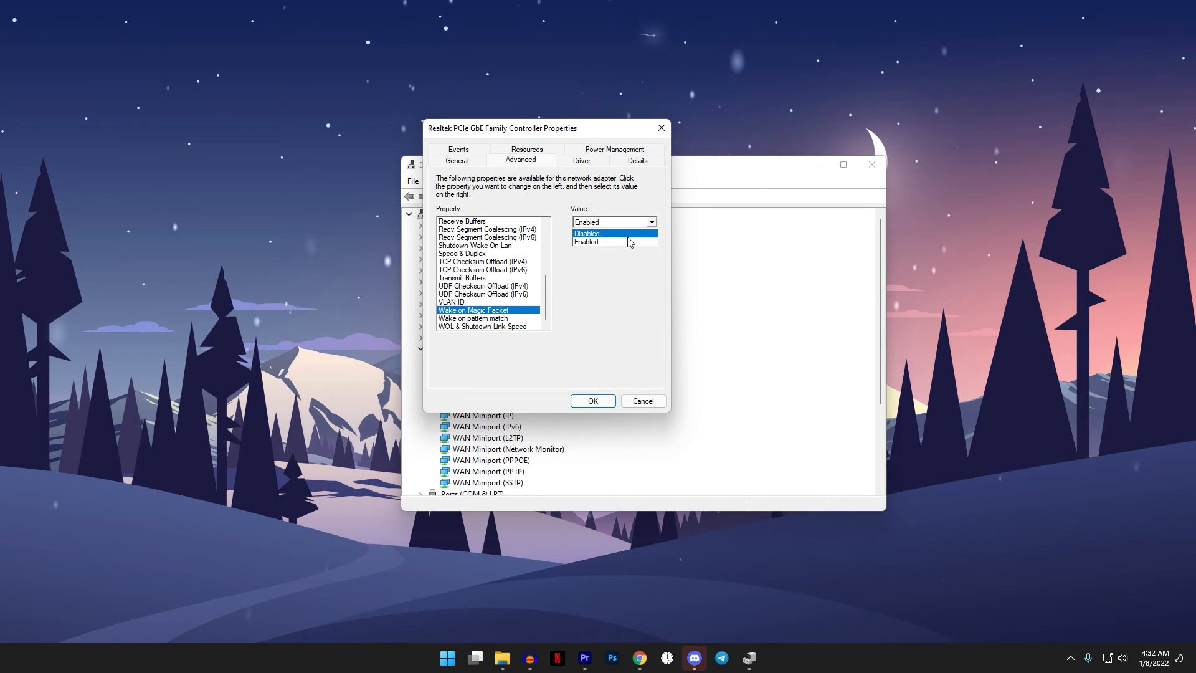
click(613, 239)
click(511, 318)
click(651, 222)
click(604, 237)
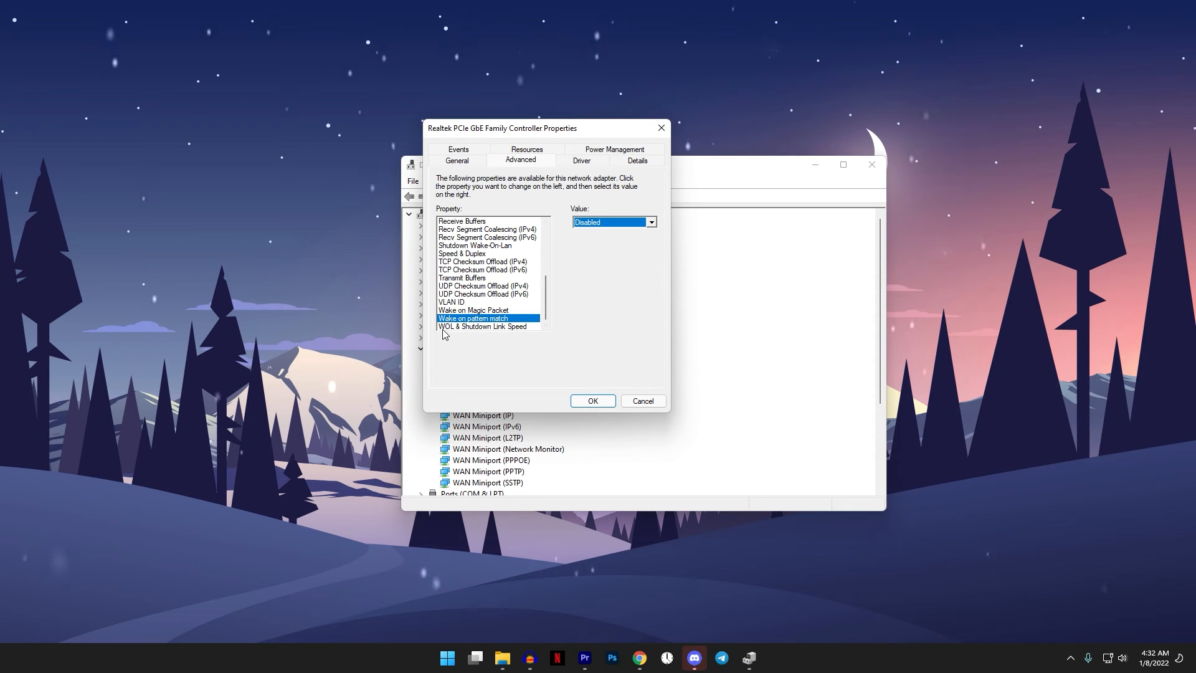
- Set WOL & Shutdown Link Speed to Not Speed Down and confirm the Realtek controller's properties
click(484, 326)
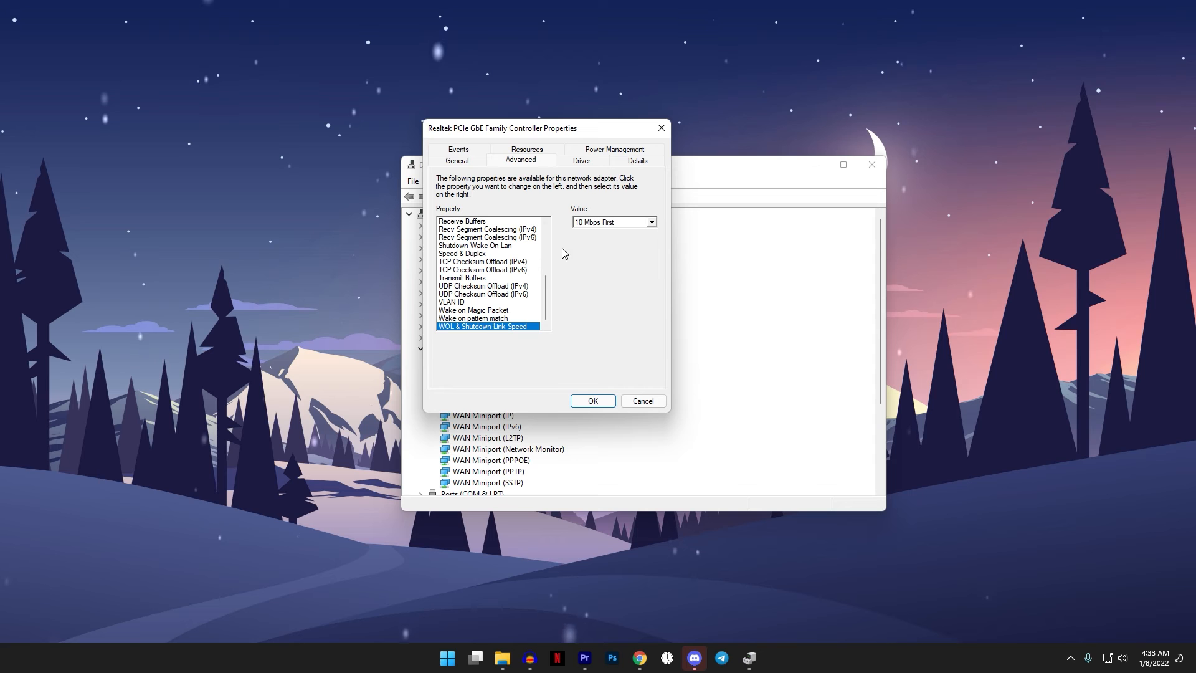
click(596, 224)
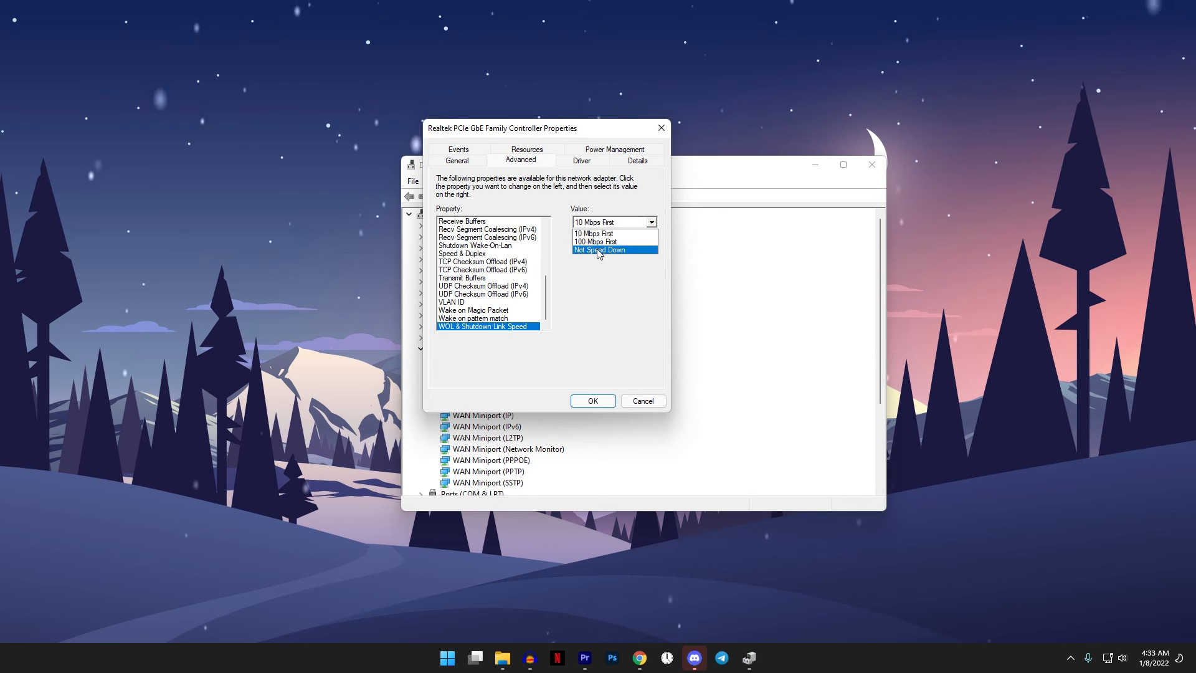
click(600, 247)
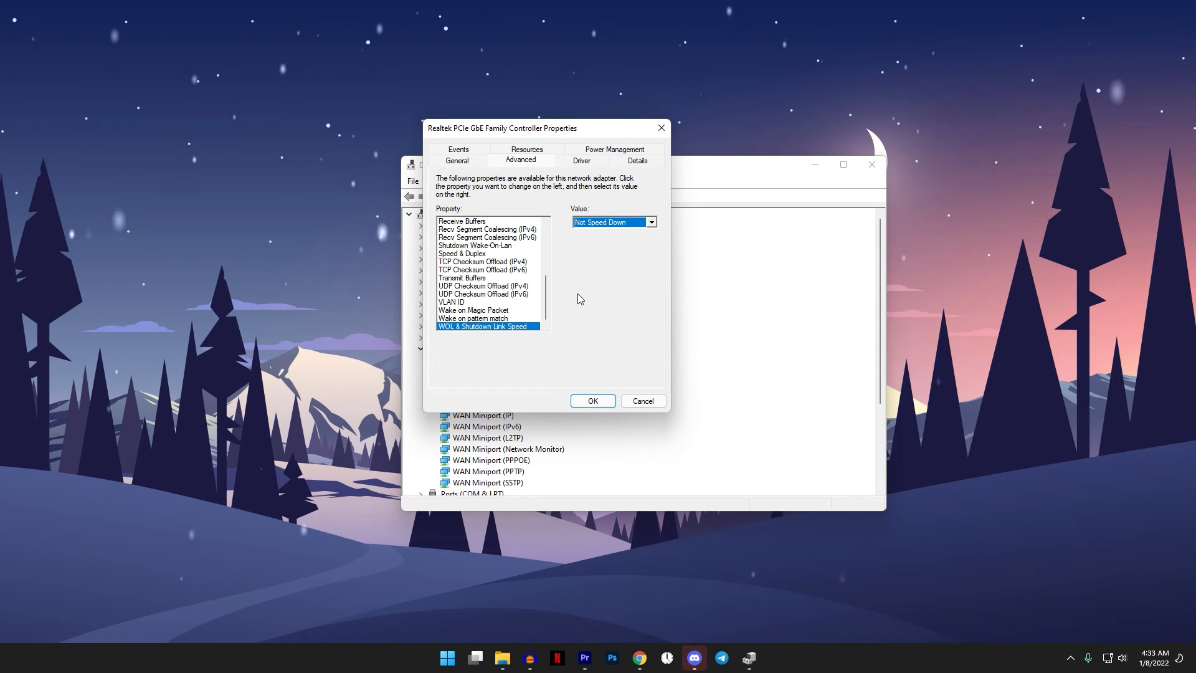
click(592, 400)
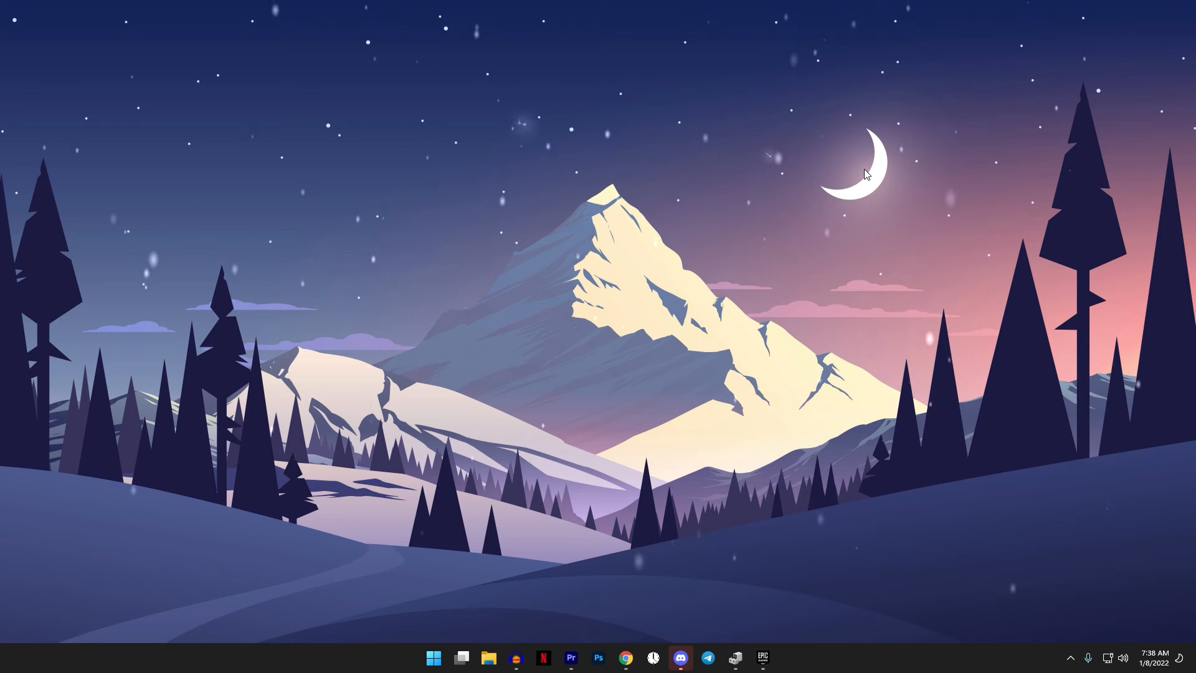
- Search Windows for View network connections and open the properties of the Ethernet connection
key(super)
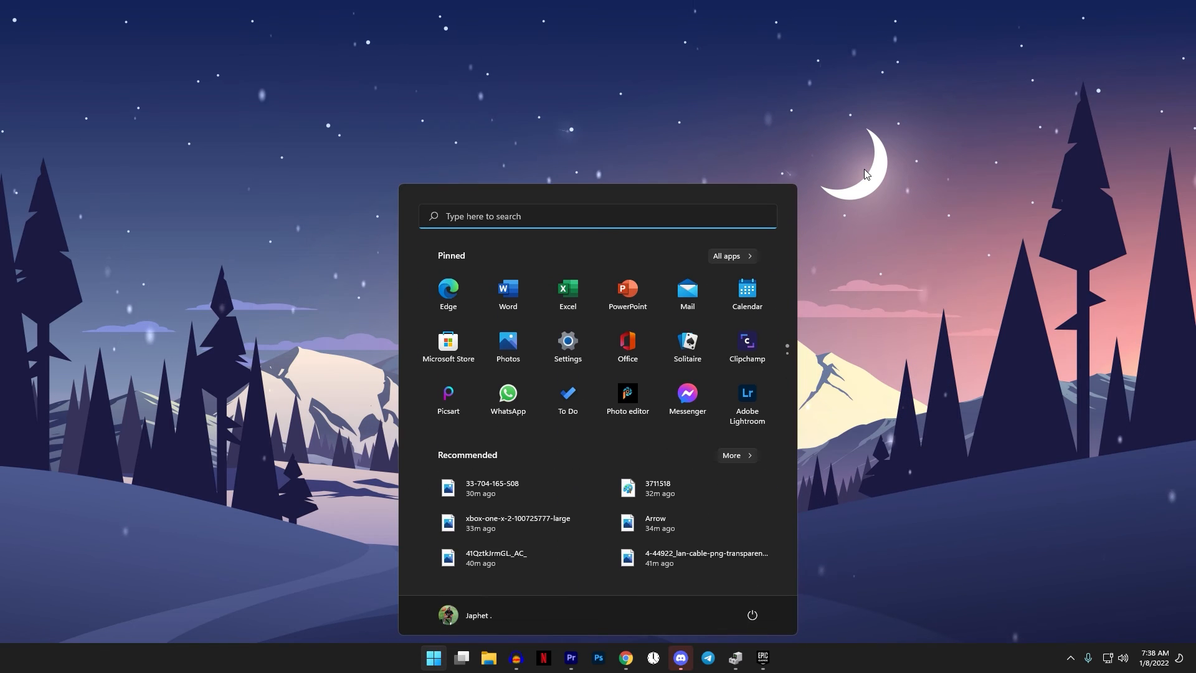
text(view net)
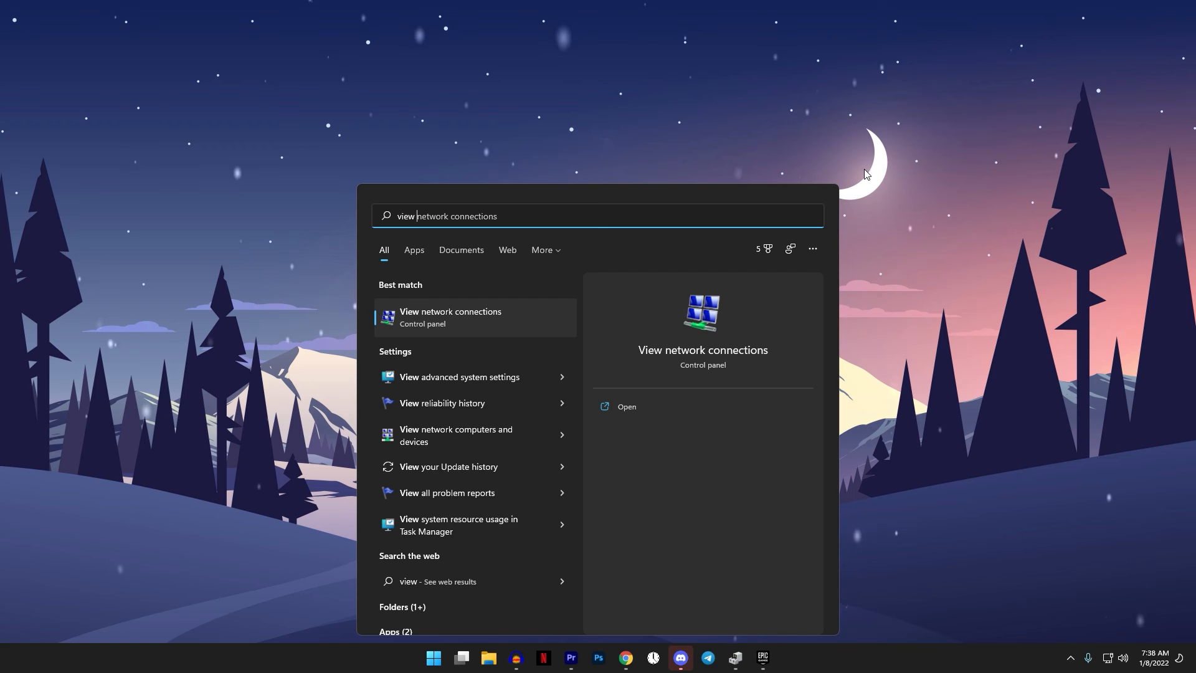
click(482, 321)
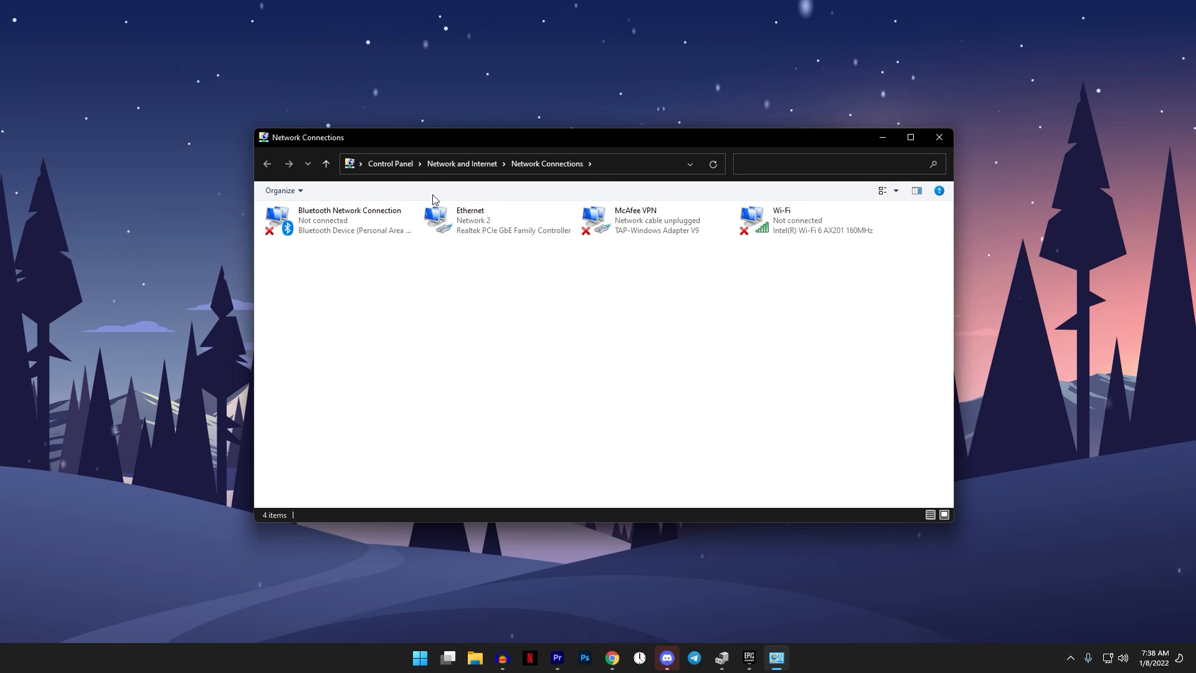
right_click(462, 231)
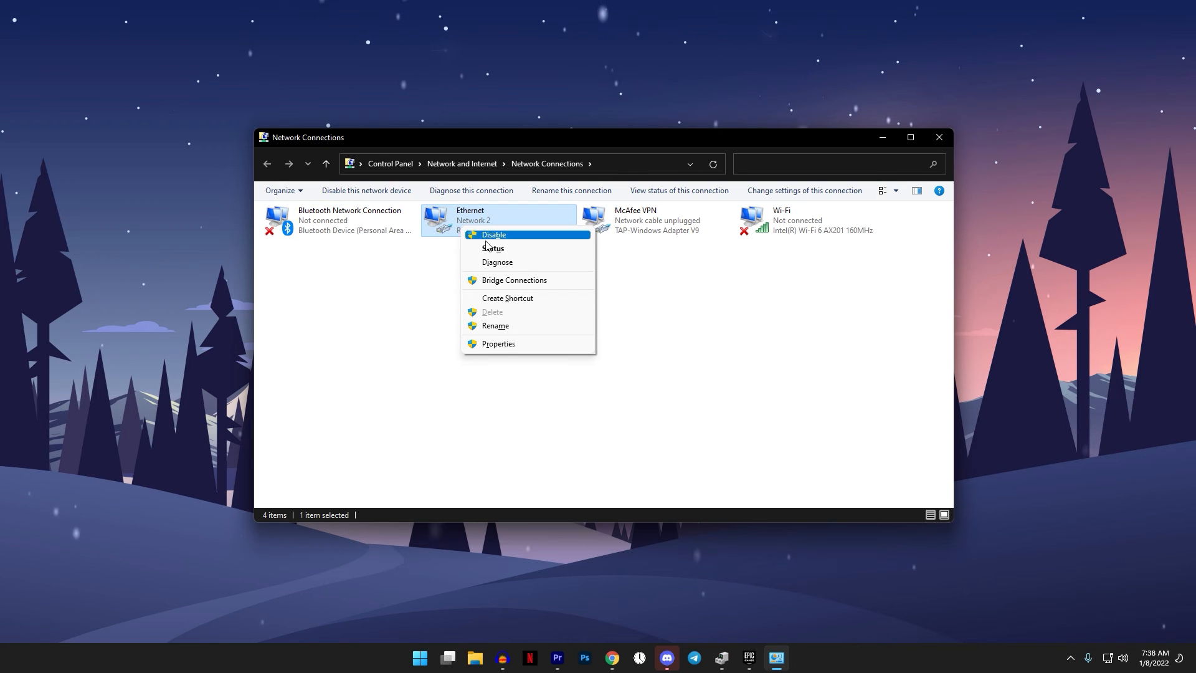
click(507, 344)
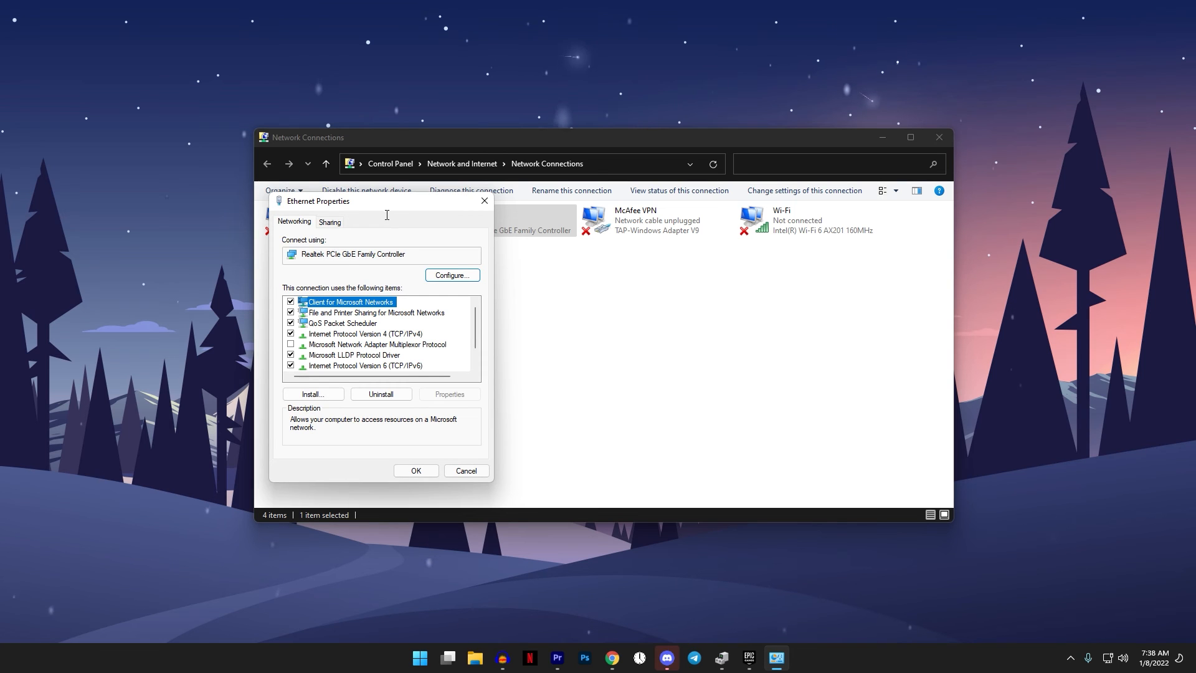
drag(390, 208, 470, 204)
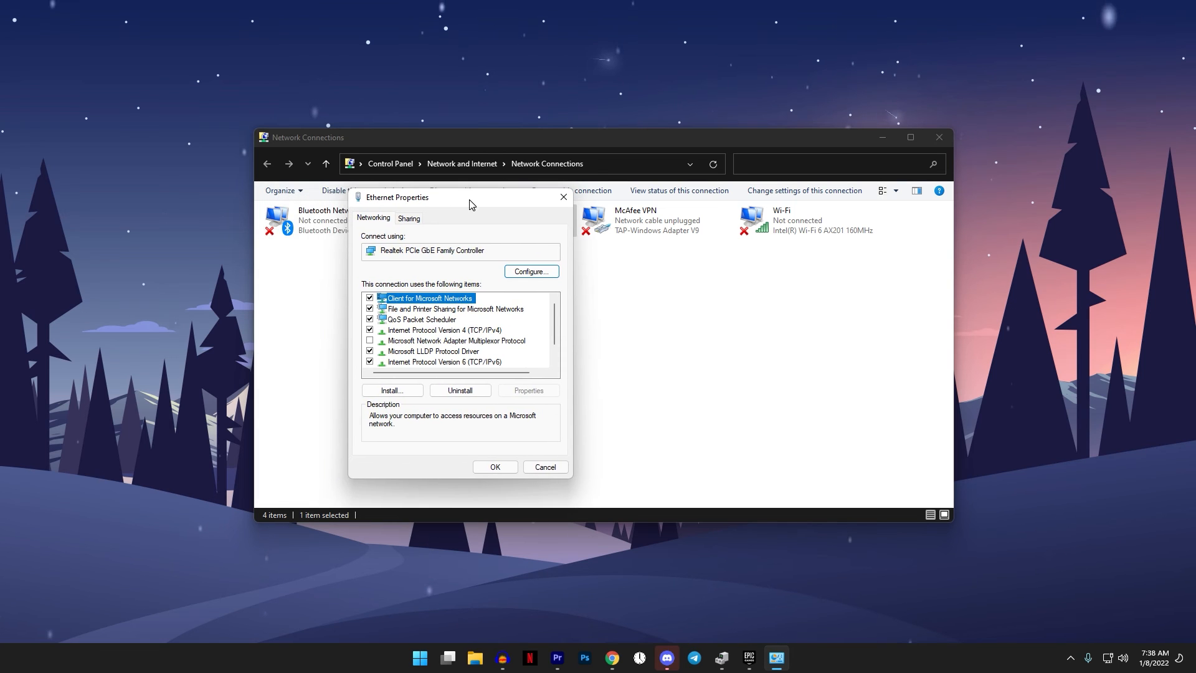
- Assign Google DNS to Internet Protocol Version 4, with preferred server 8.8.8.8 and alternate server 8.8.4.4, and confirm
double_click(447, 331)
drag(497, 252, 568, 226)
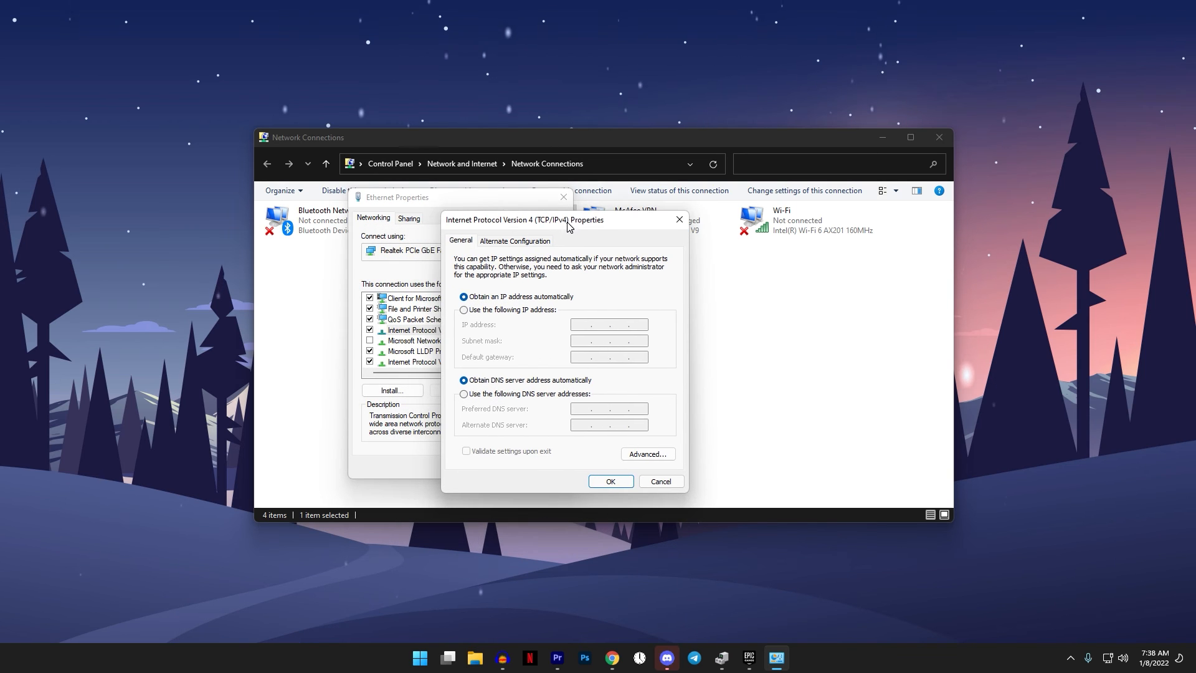
click(466, 395)
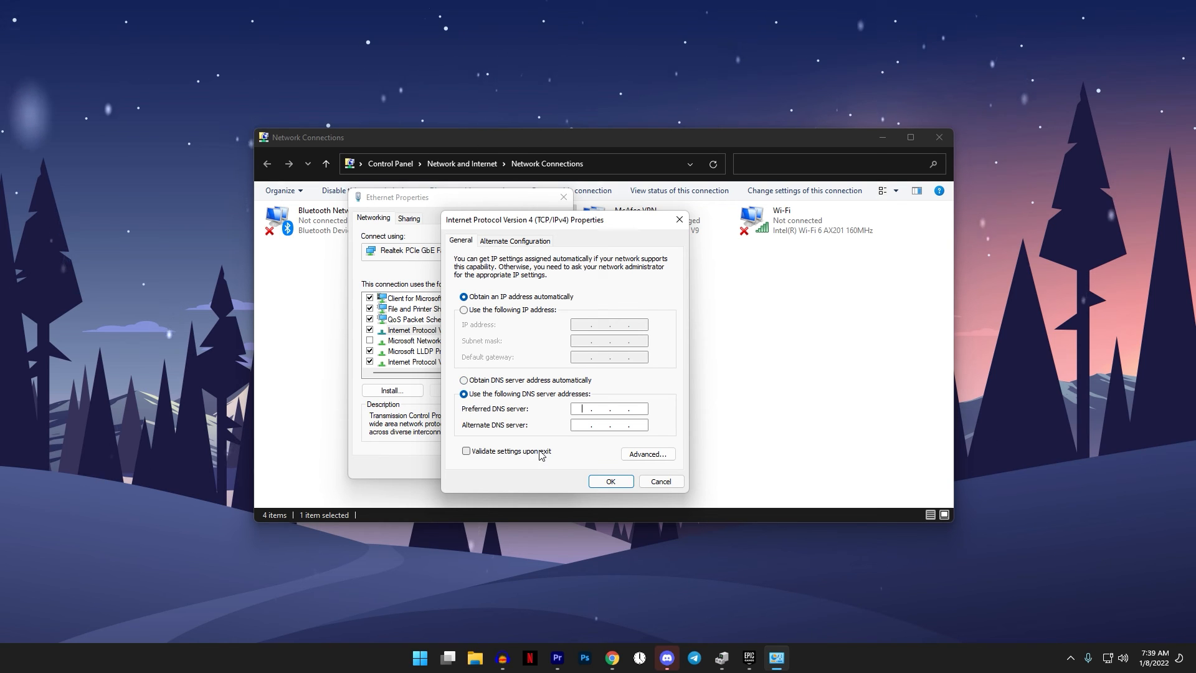
text(8.8.8.)
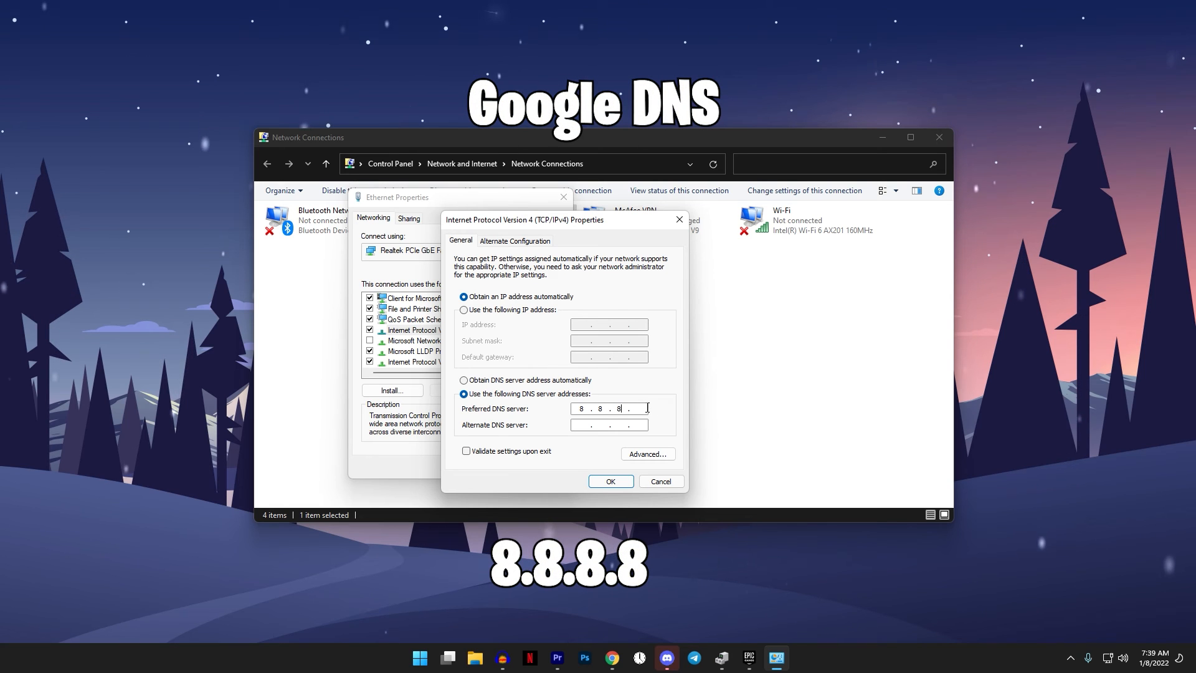
text(8)
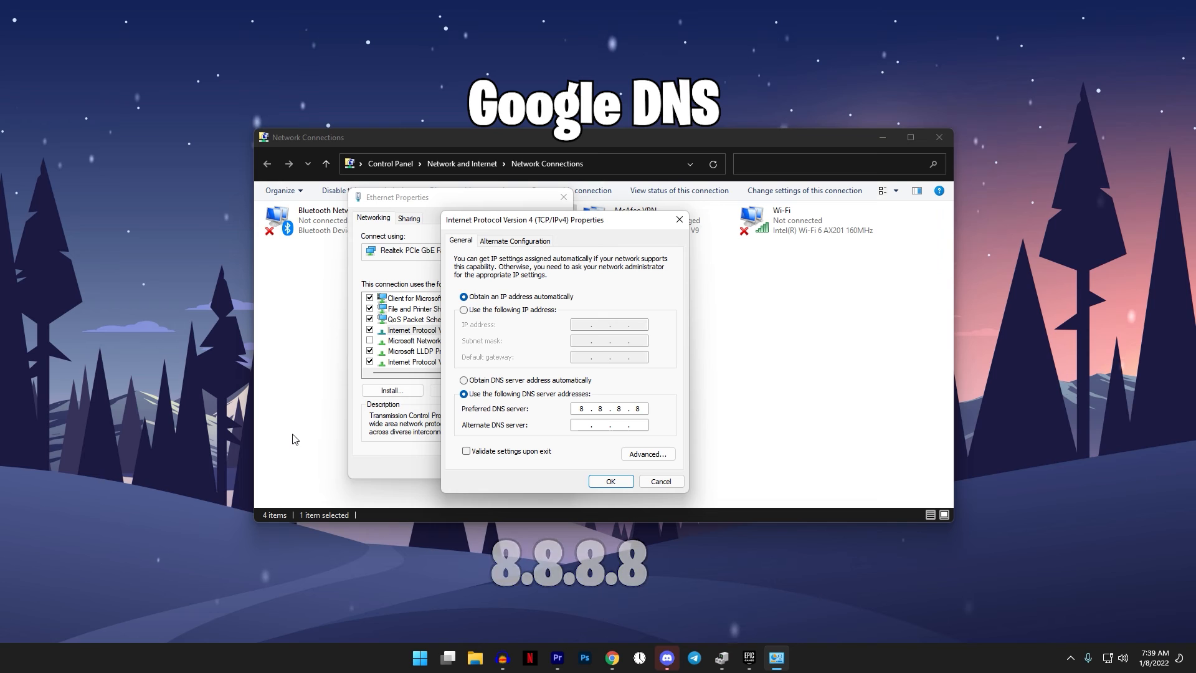
click(574, 428)
text(8.8.4.4)
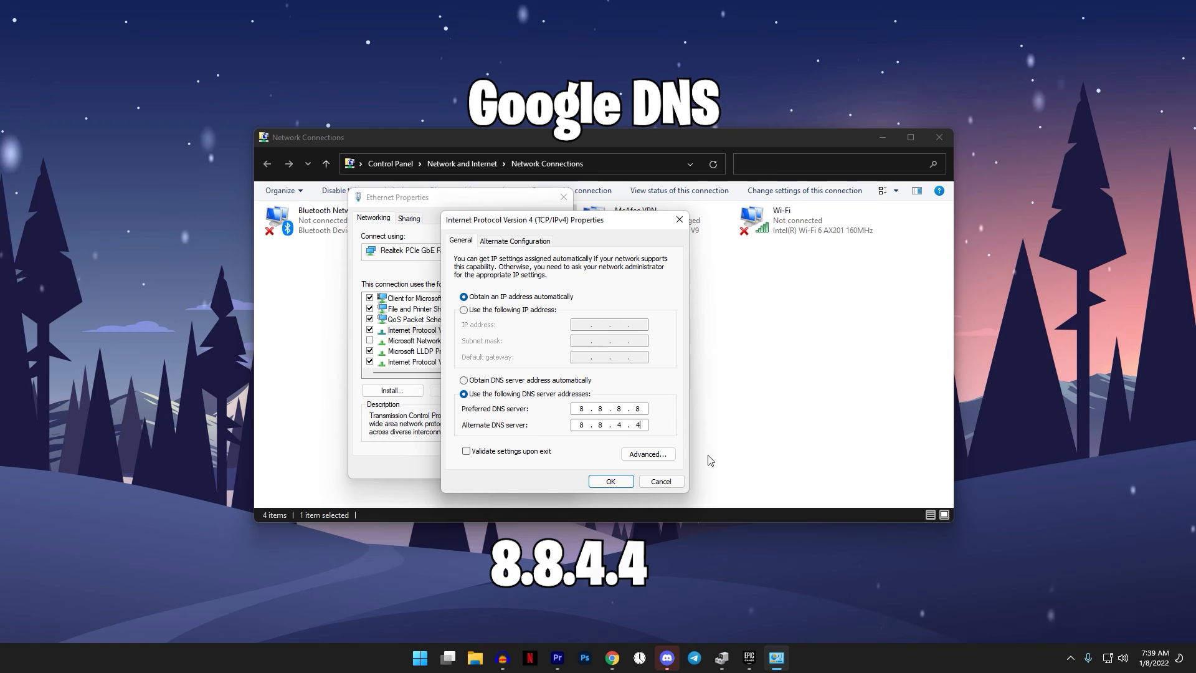
click(610, 481)
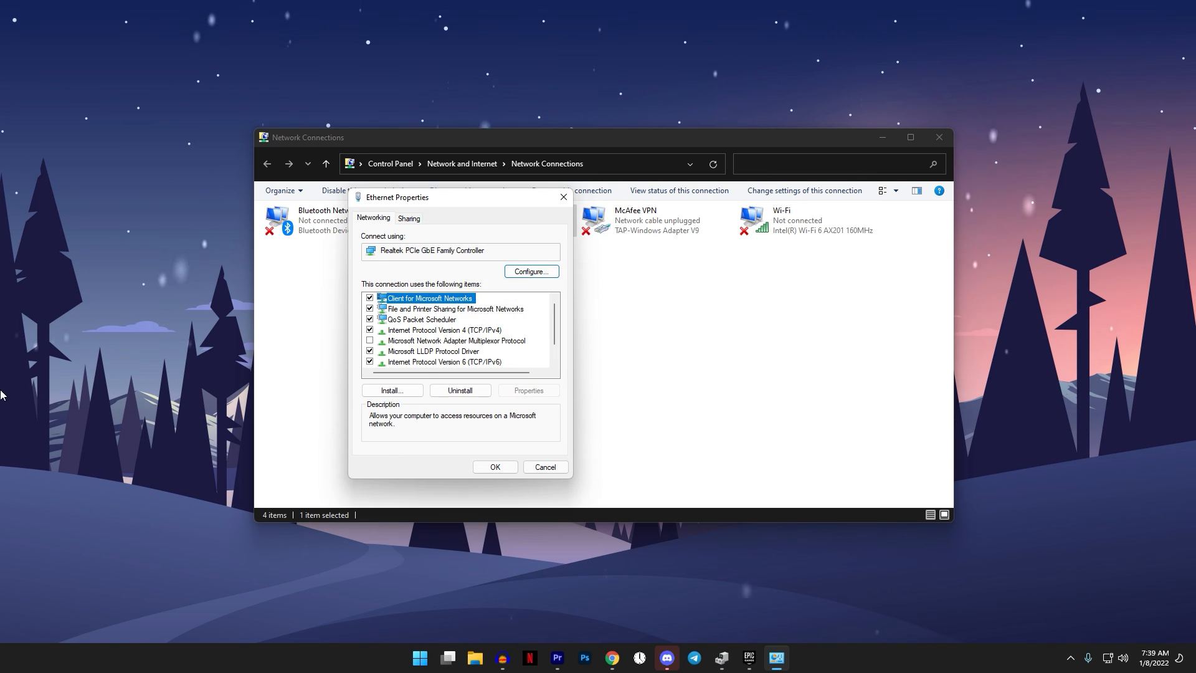
- Reopen the Internet Protocol Version 4 properties, clear both DNS server addresses and set the preferred DNS server to 1.1.1.1
click(413, 331)
double_click(412, 330)
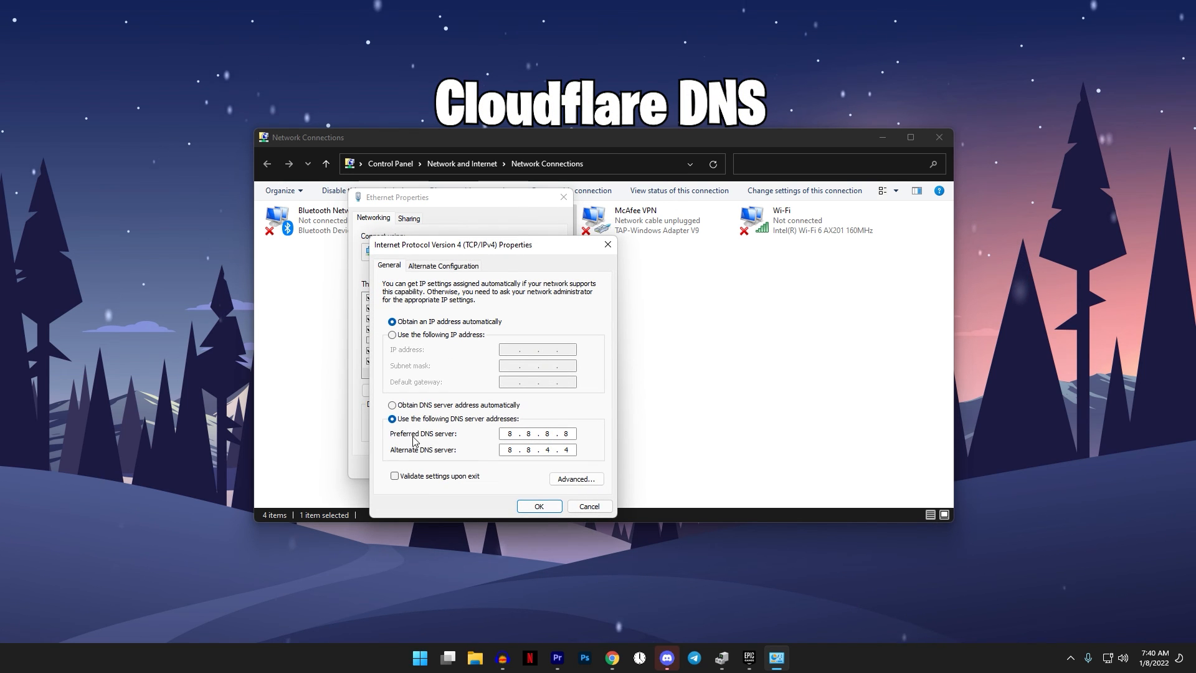
key(BackSpace)
key(BackSpace)
key(BackSpace)
key(BackSpace)
key(BackSpace)
key(BackSpace)
key(BackSpace)
click(561, 432)
key(BackSpace)
key(BackSpace)
key(BackSpace)
key(BackSpace)
key(BackSpace)
key(BackSpace)
key(BackSpace)
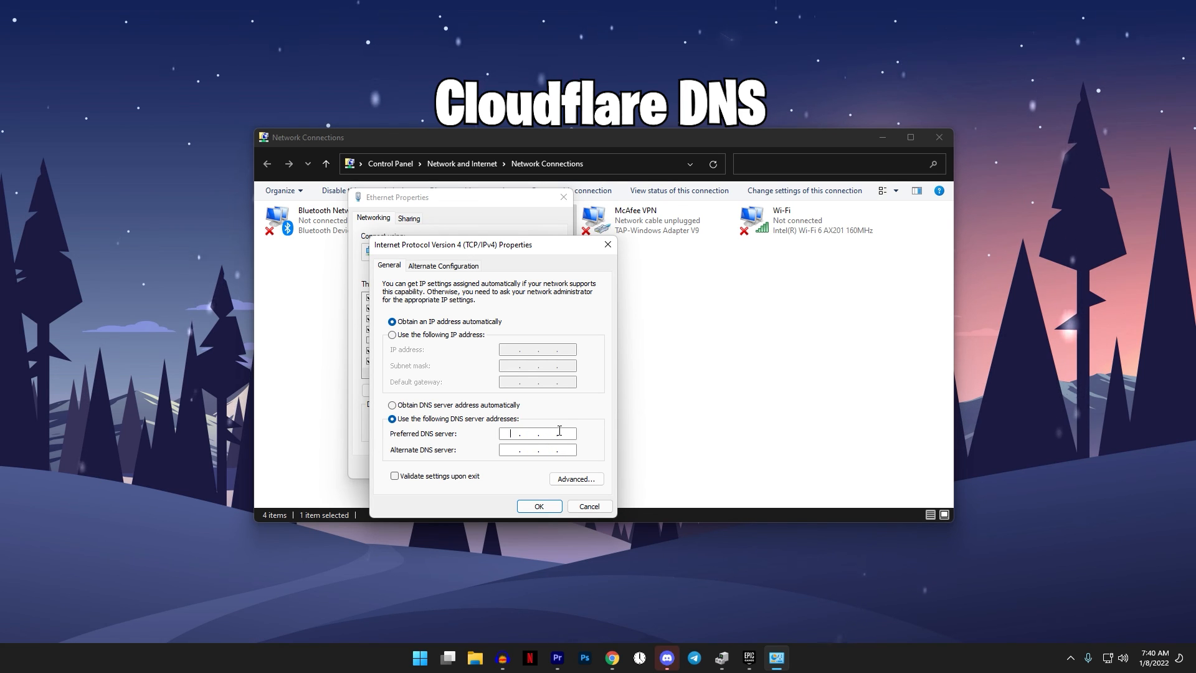
text(1.1.1.)
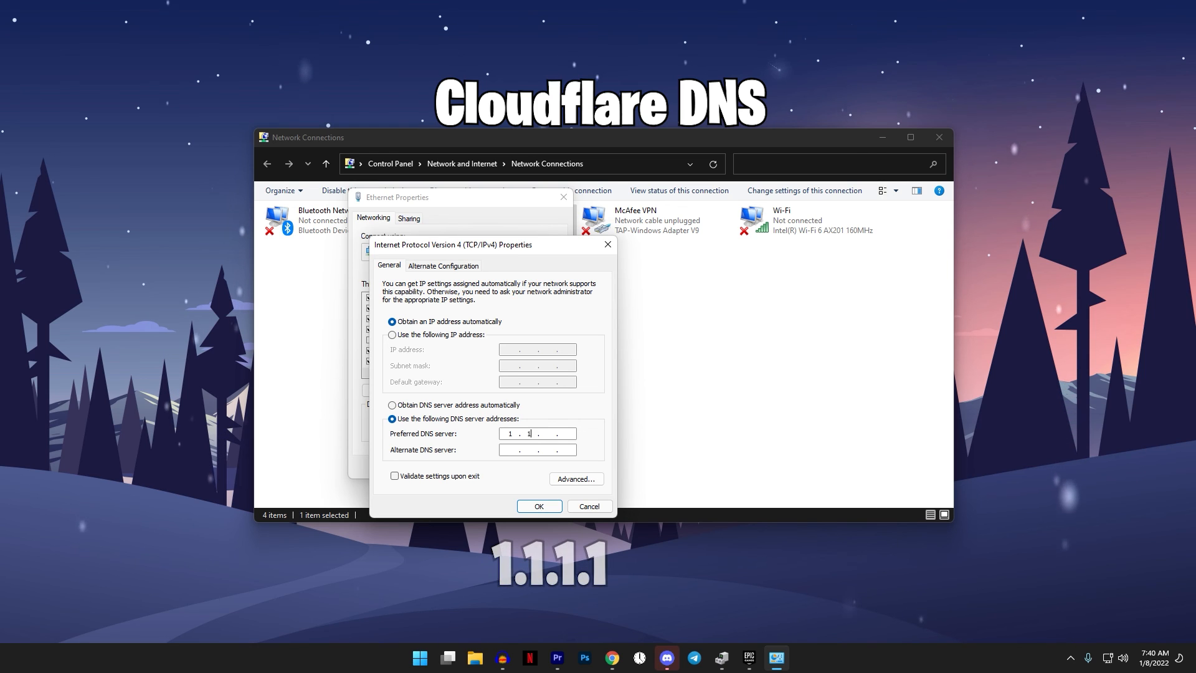
text(1)
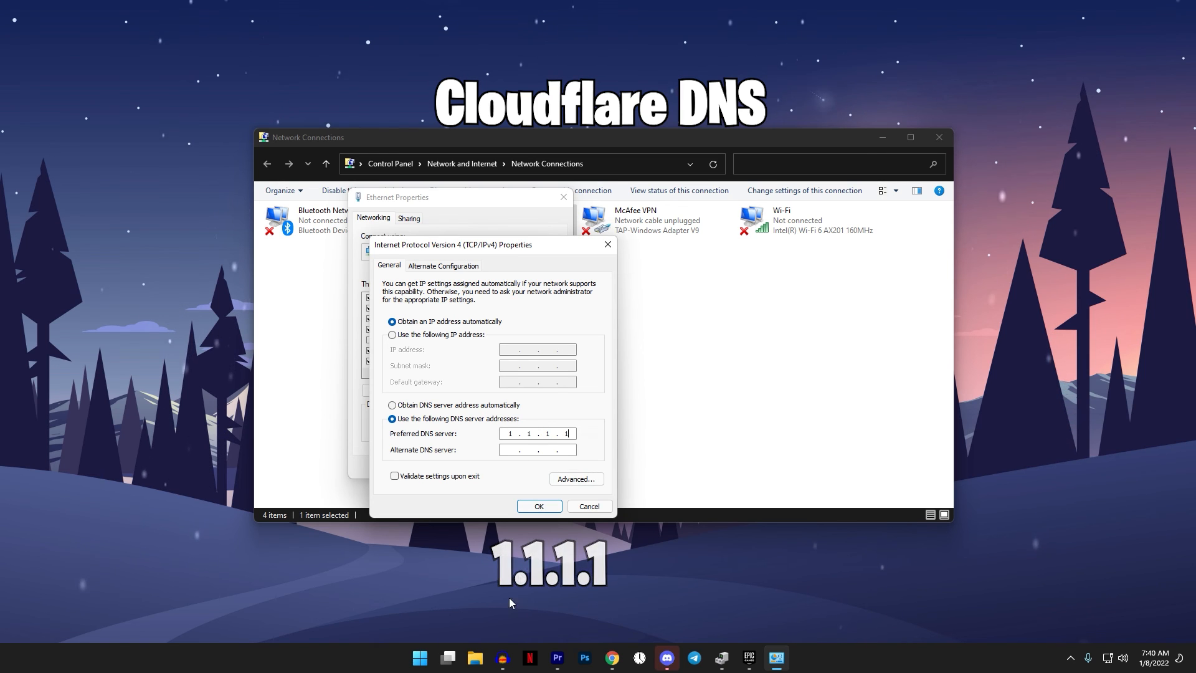
- Set the alternate DNS server to 1.0.0.1 and confirm the Internet Protocol Version 4 properties
click(528, 450)
text(1)
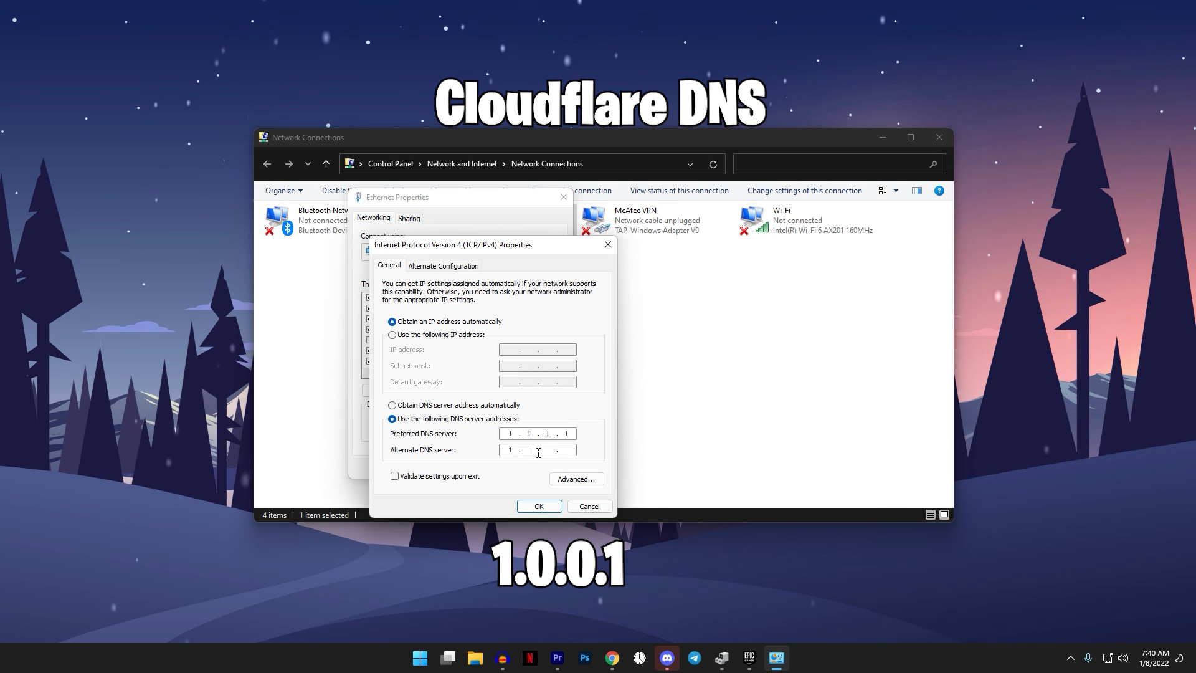
text(.0.0.1)
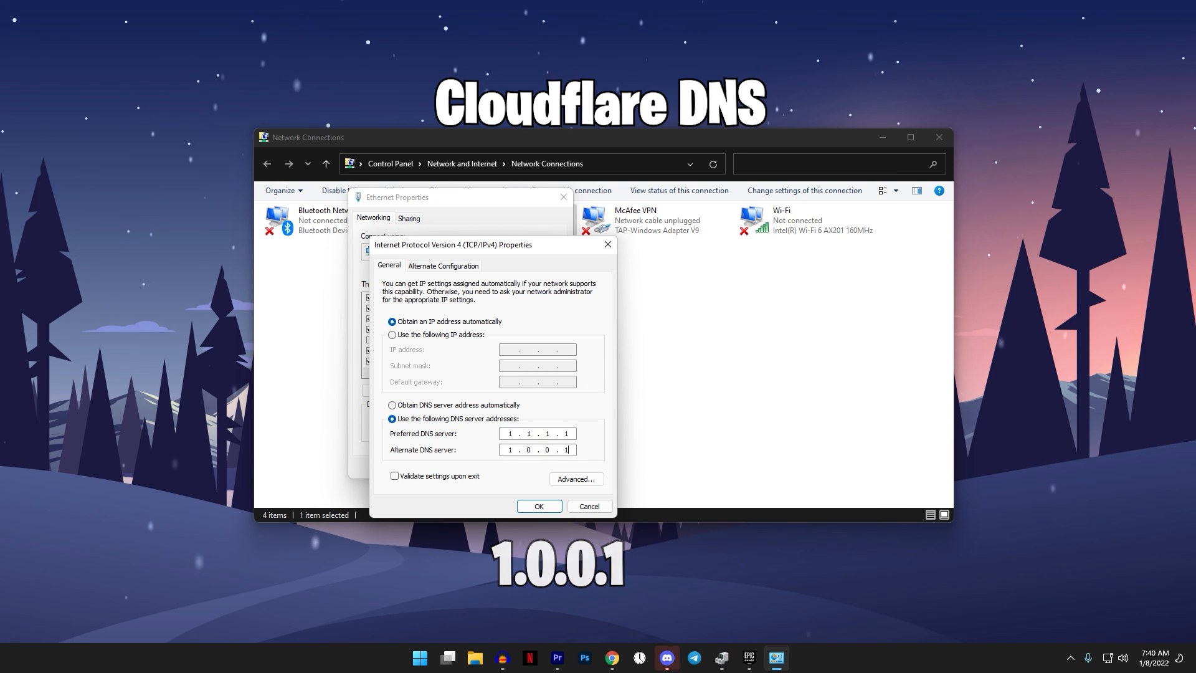
click(539, 507)
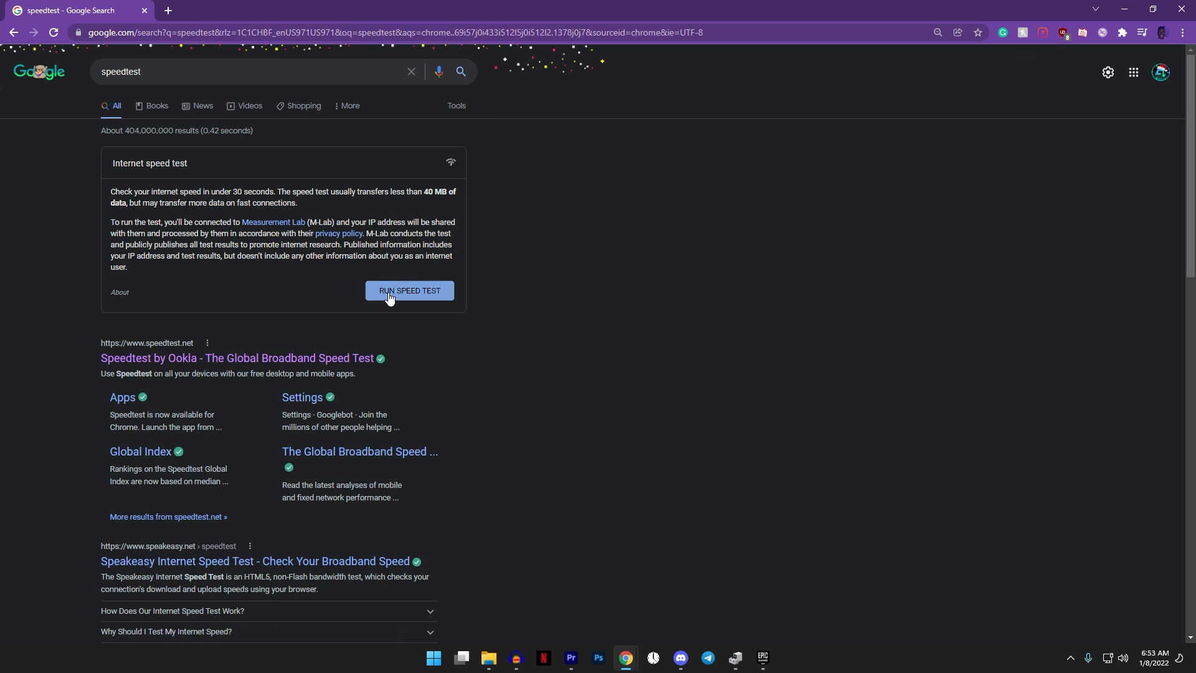
- Reopen the Internet Protocol Version 4 properties and switch to obtaining the DNS server address automatically
click(389, 293)
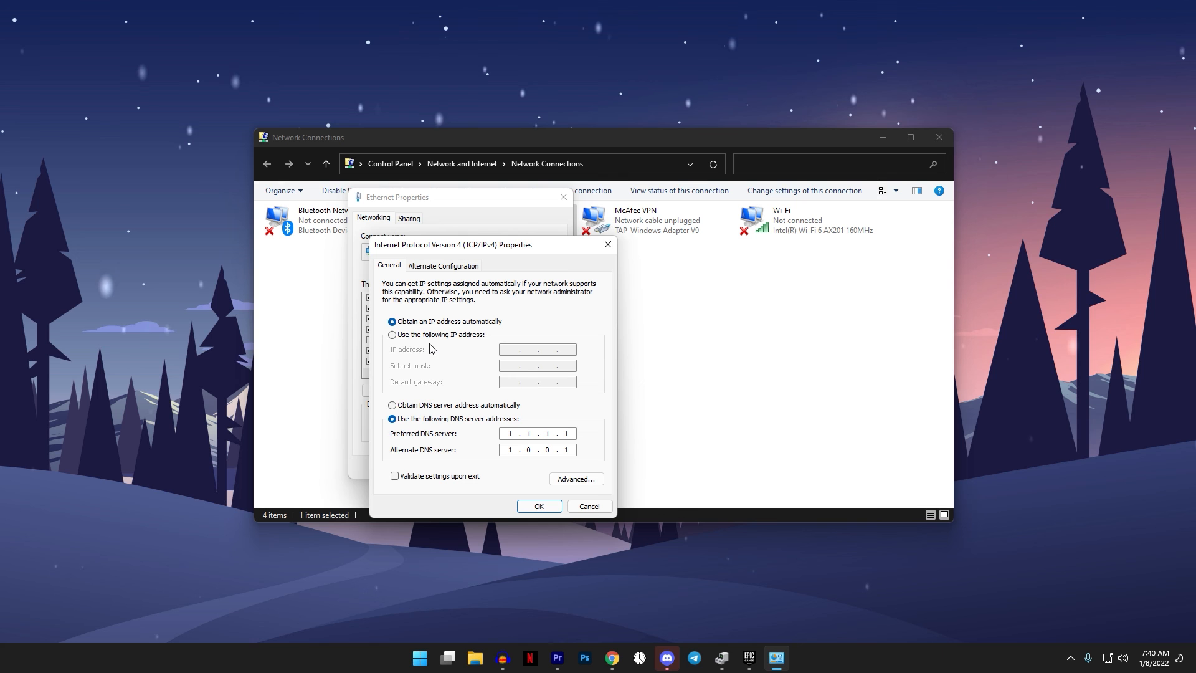
click(438, 407)
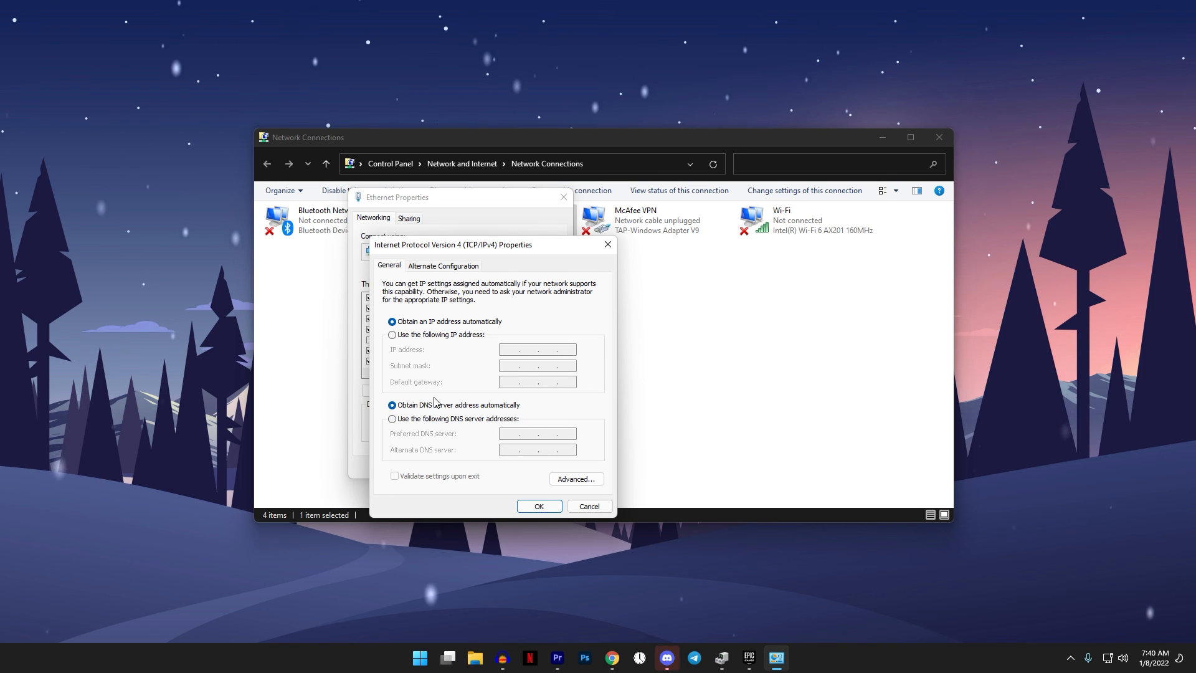